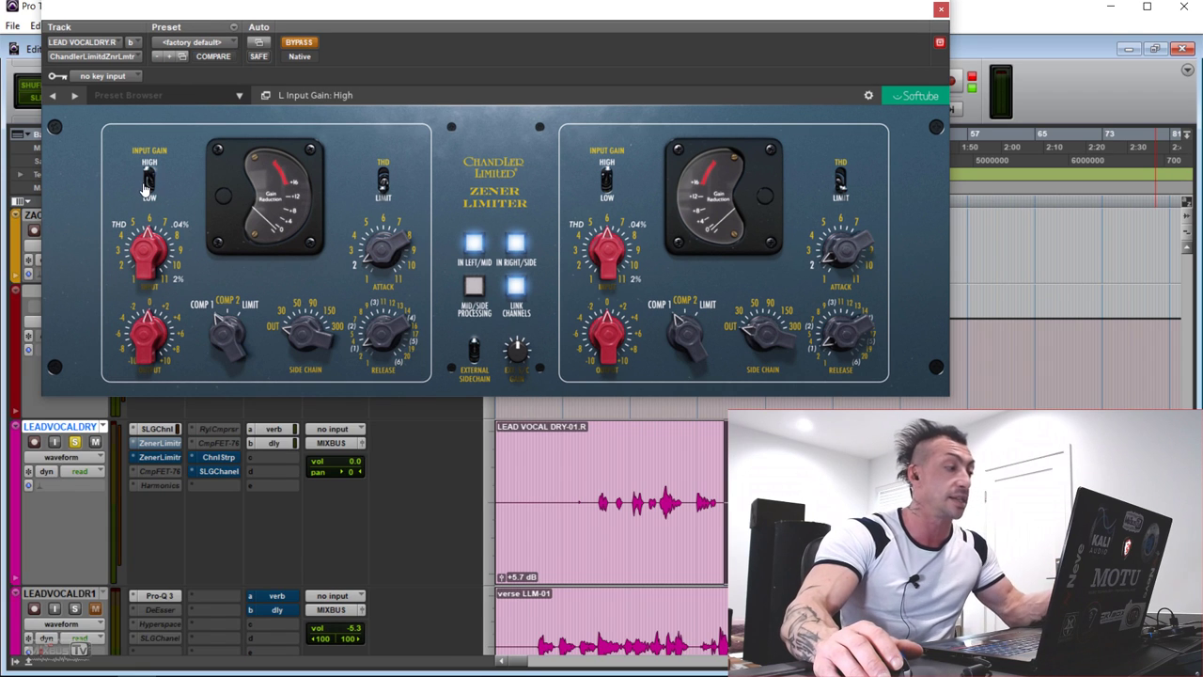
# Return the lead vocal limiter's input gain to High and set its THD/Limit switch to THD.
pyautogui.click(145, 181)
pyautogui.click(146, 181)
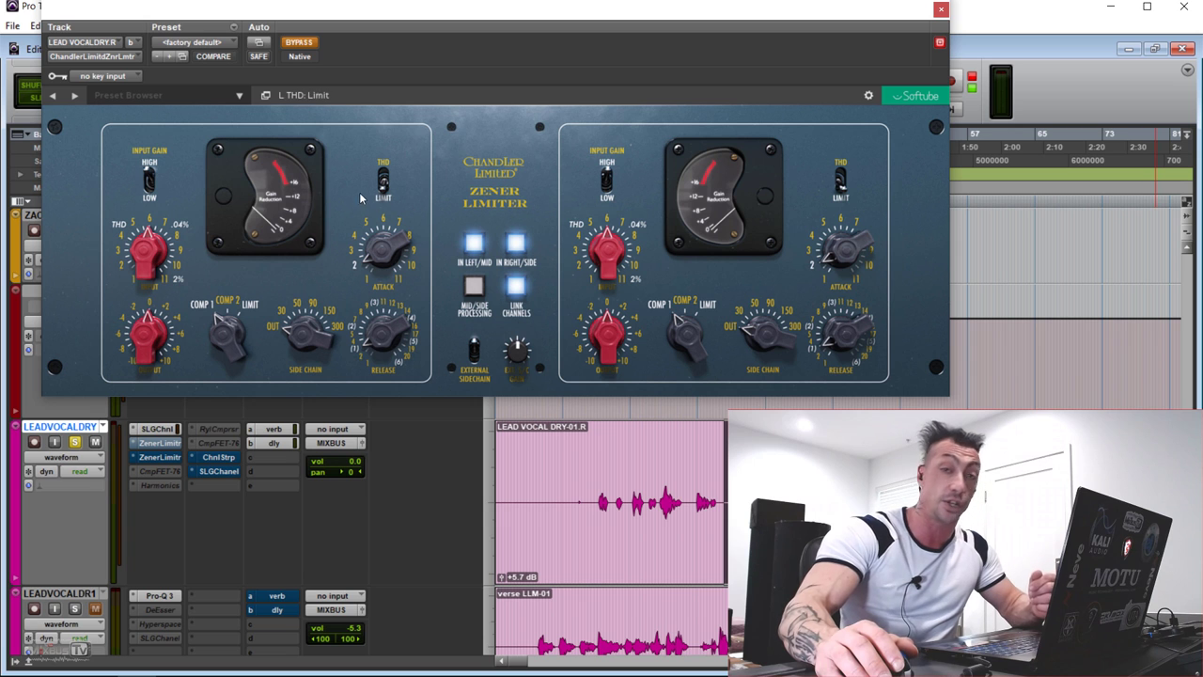
pyautogui.click(381, 193)
pyautogui.click(381, 195)
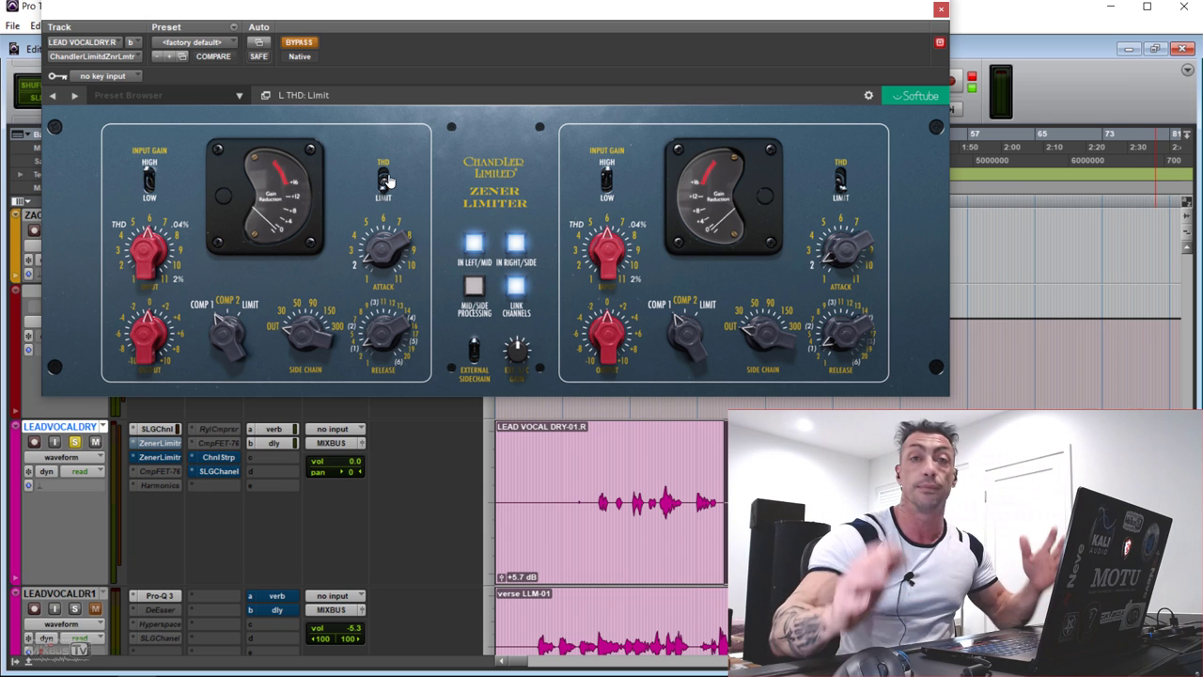
pyautogui.click(385, 181)
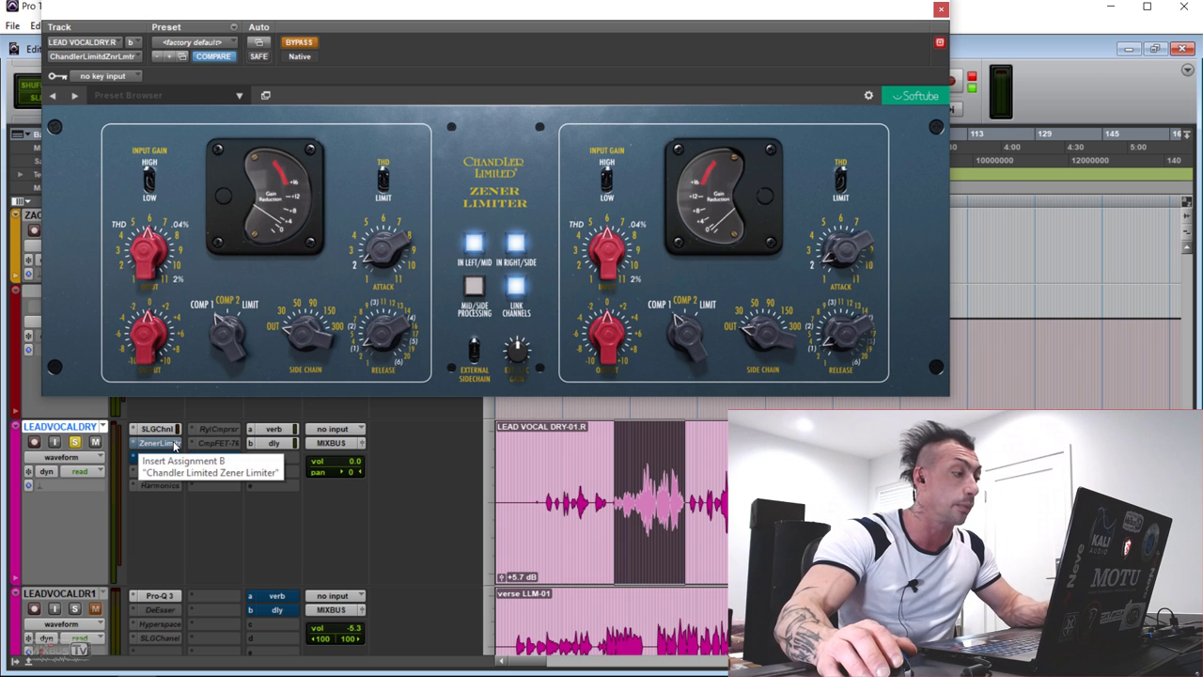
# Play the vocal, enable the limiter, drive input to 9 and pull output to about -5 dB.
pyautogui.press('space')
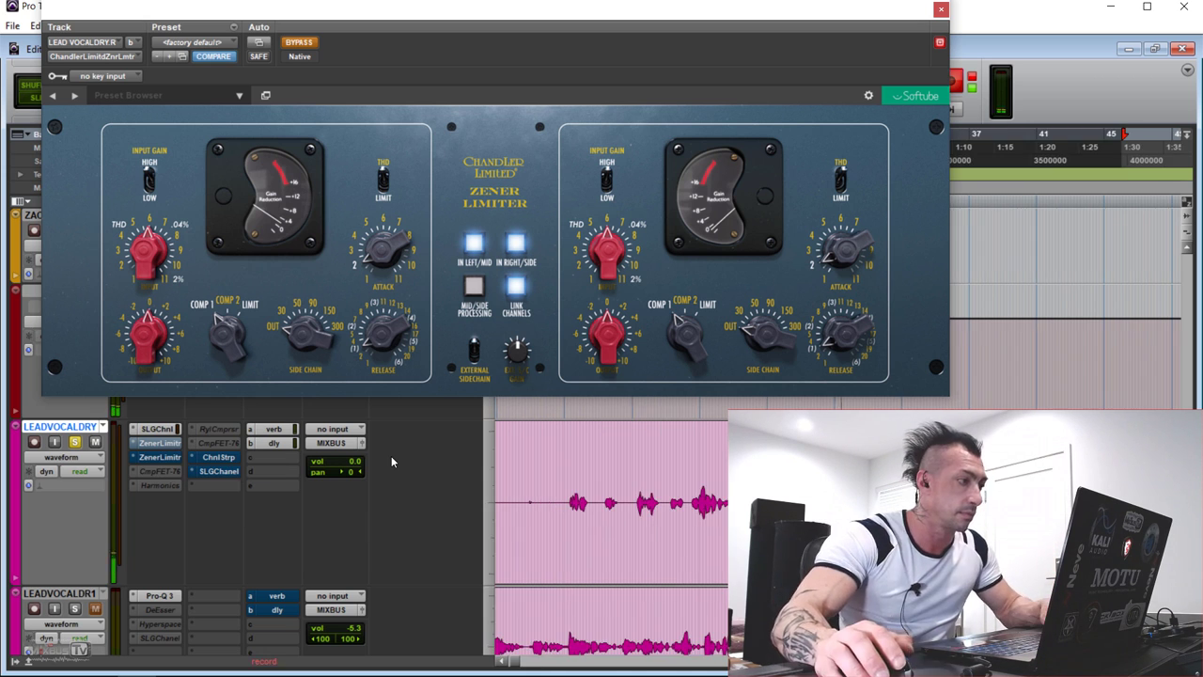
pyautogui.click(310, 47)
pyautogui.moveTo(150, 246); pyautogui.dragTo(145, 209)
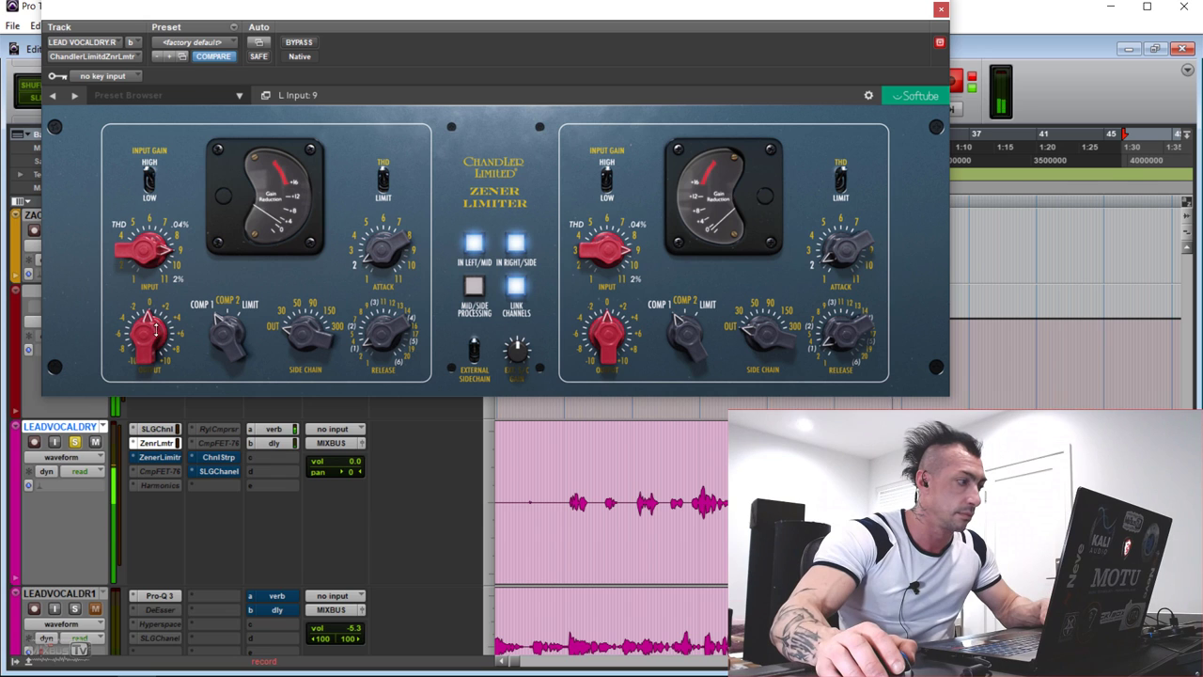
pyautogui.moveTo(171, 329); pyautogui.dragTo(168, 290)
pyautogui.moveTo(147, 246); pyautogui.dragTo(144, 238)
pyautogui.moveTo(147, 332); pyautogui.dragTo(147, 344)
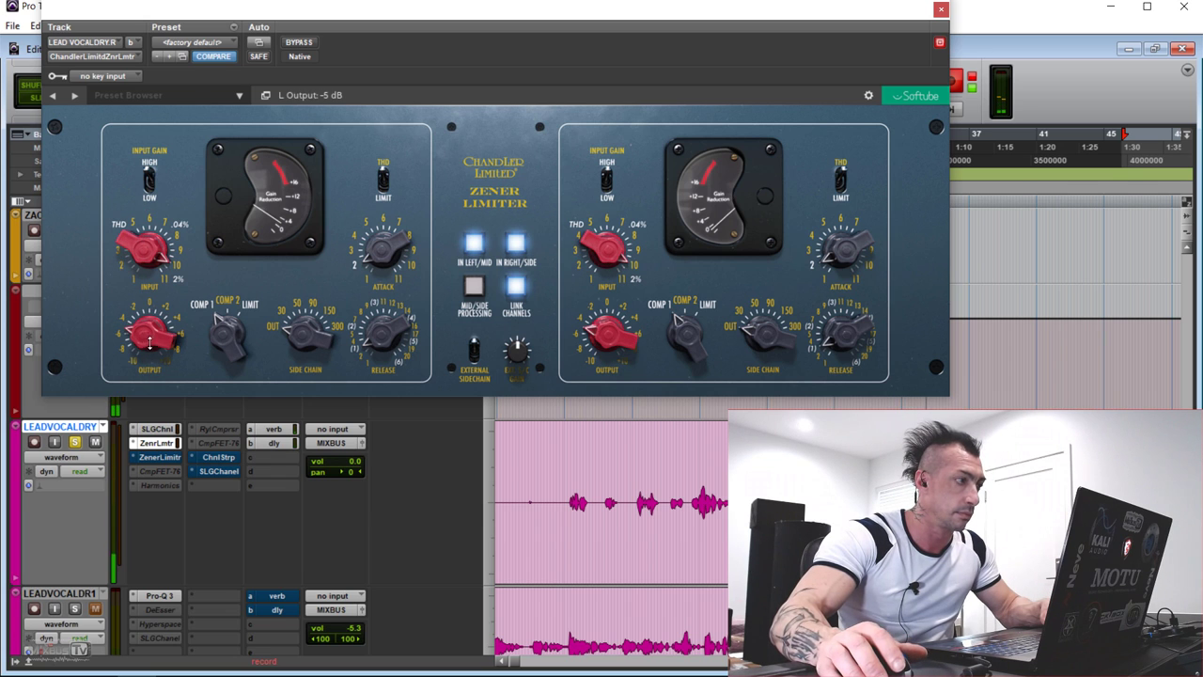
# A/B against bypass while lowering the output further to about -9 dB, leaving the limiter on.
pyautogui.click(304, 45)
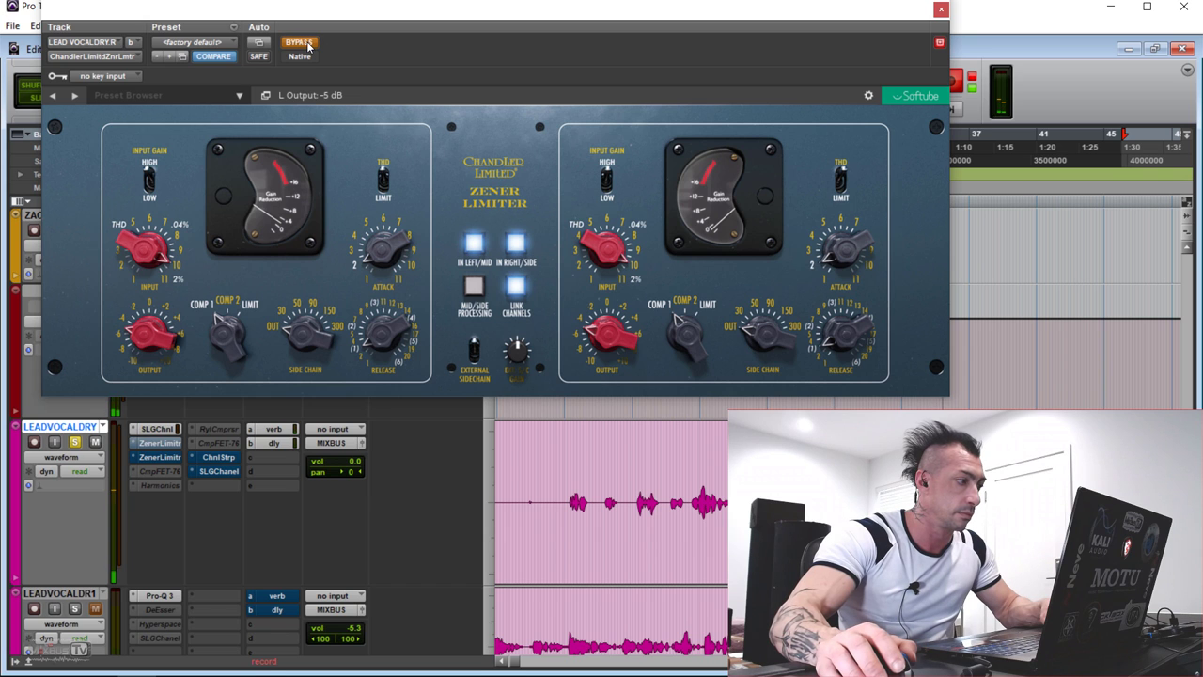
pyautogui.click(304, 44)
pyautogui.moveTo(153, 333); pyautogui.dragTo(152, 353)
pyautogui.moveTo(146, 249); pyautogui.dragTo(145, 259)
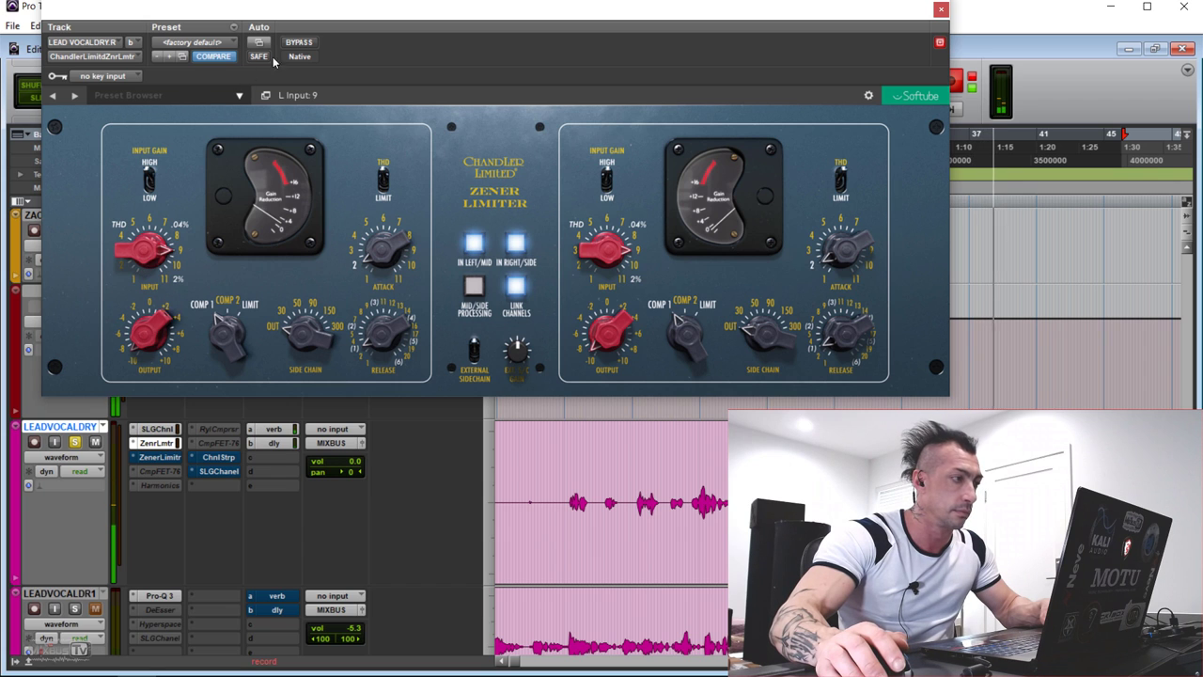
pyautogui.click(306, 44)
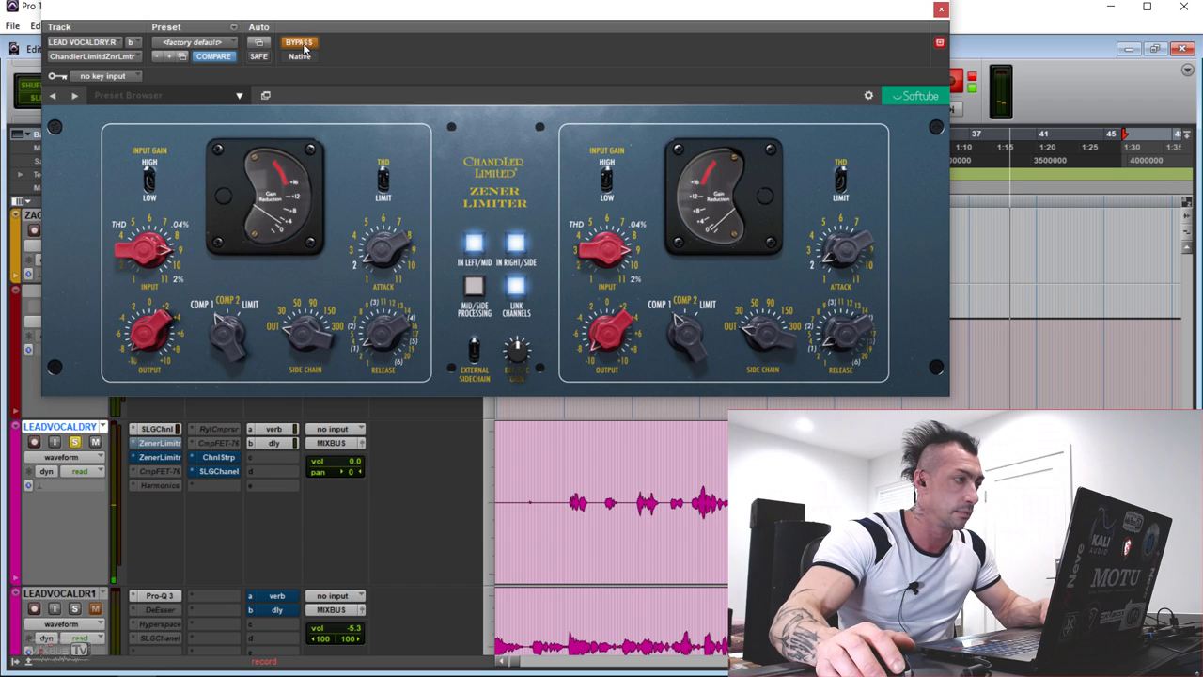
pyautogui.click(303, 43)
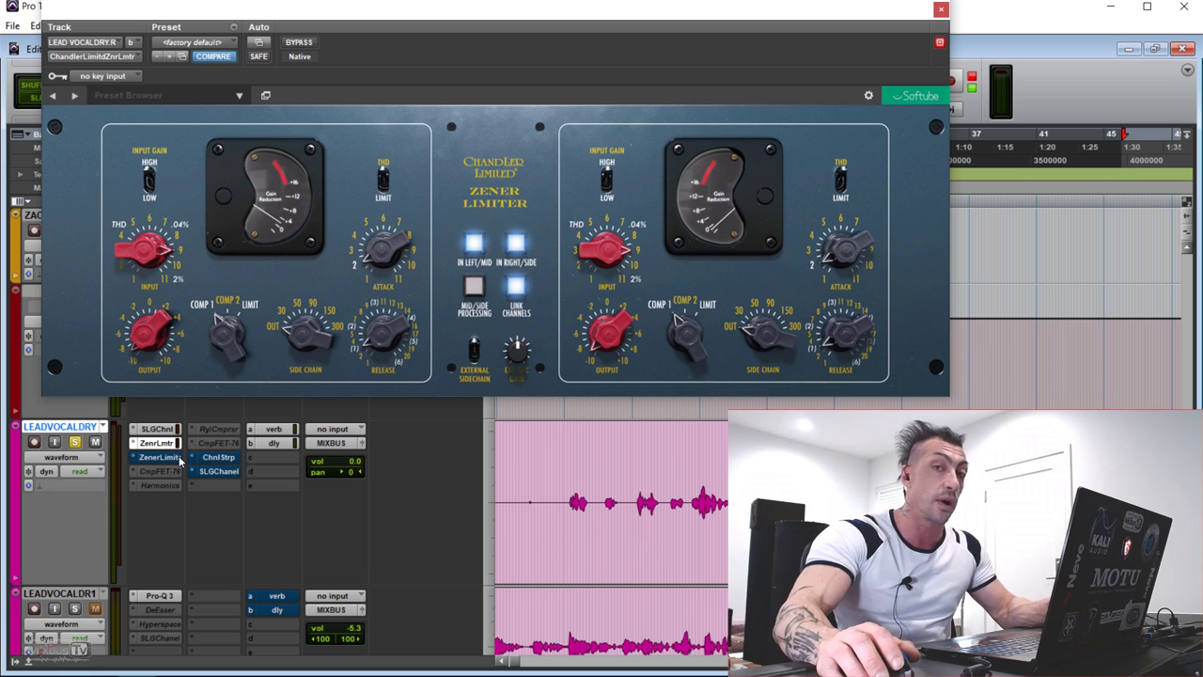
# Duplicate the Zener Limiter to insert c, raise the copy's input to 9, and A/B with bypass.
pyautogui.moveTo(179, 460); pyautogui.dragTo(179, 460)
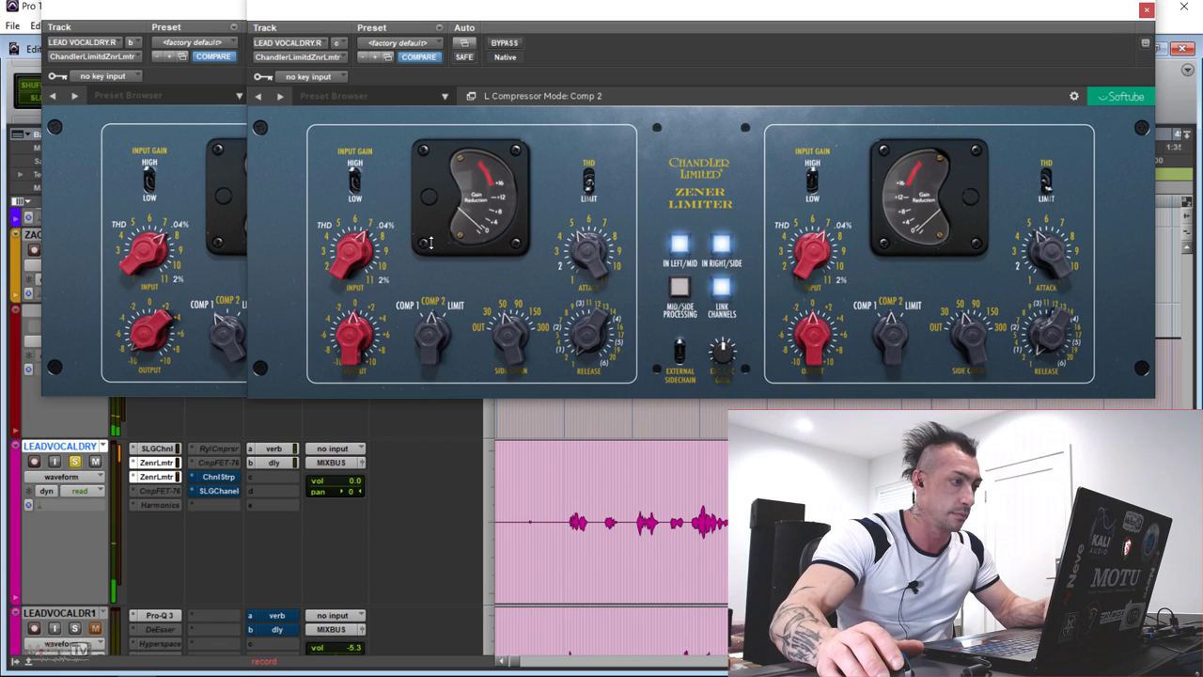
pyautogui.moveTo(376, 266); pyautogui.dragTo(348, 249)
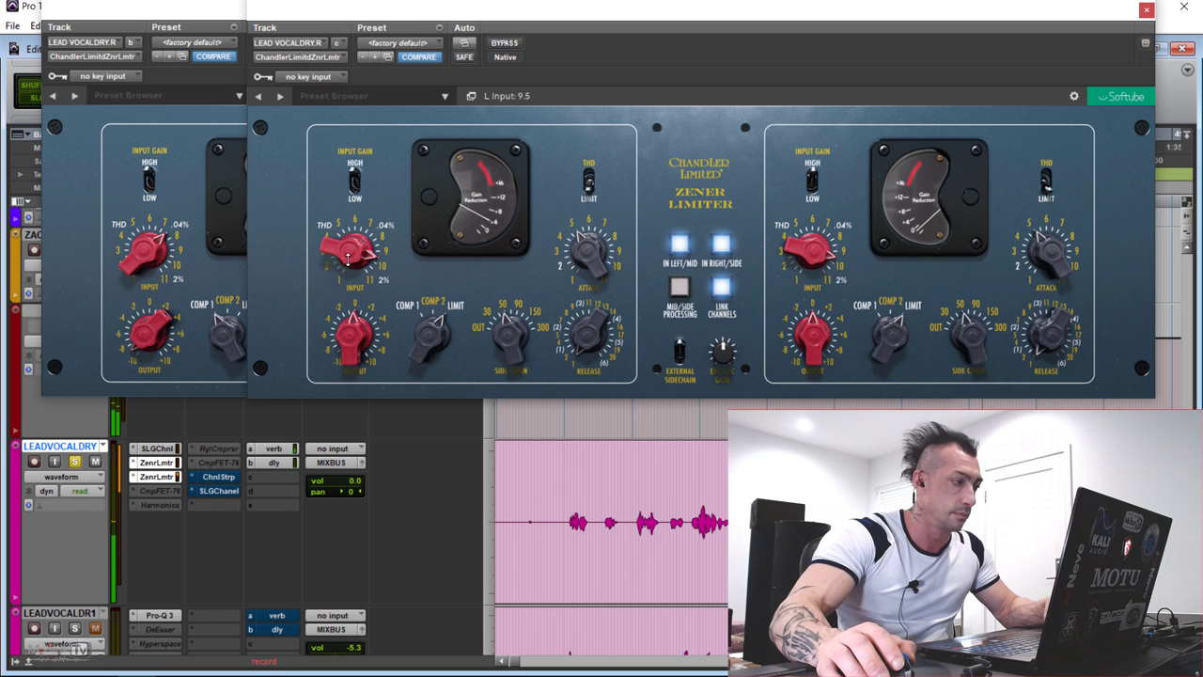
pyautogui.keyDown('ctrl'); pyautogui.click(164, 476); pyautogui.keyUp('ctrl')
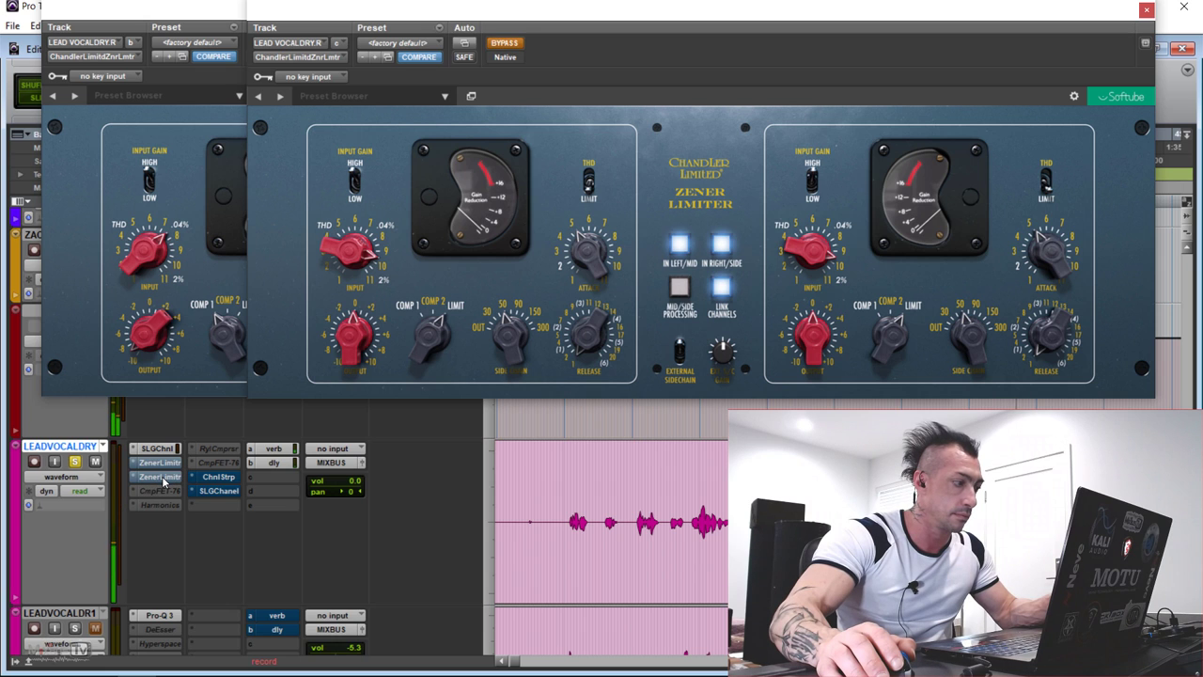
pyautogui.keyDown('ctrl'); pyautogui.click(165, 479); pyautogui.keyUp('ctrl')
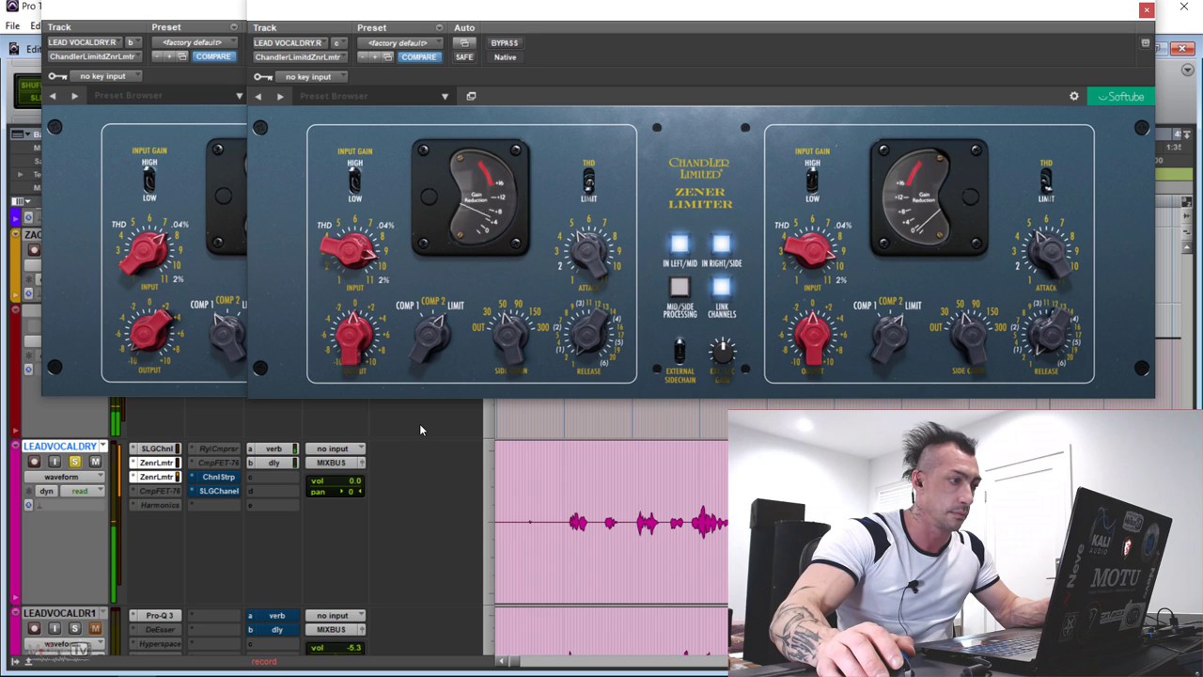
# Set the second vocal limiter's compressor mode to Comp 1.
pyautogui.moveTo(430, 337)
pyautogui.moveTo(431, 336); pyautogui.dragTo(422, 411)
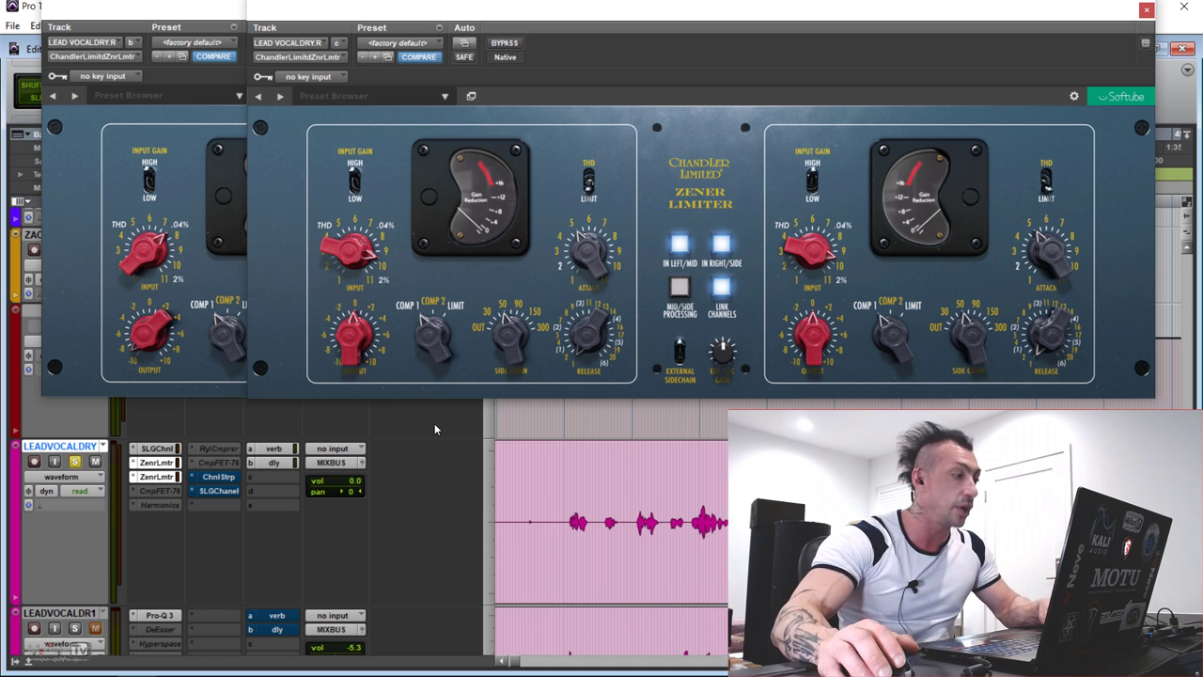
pyautogui.scroll(1, 430, 451)
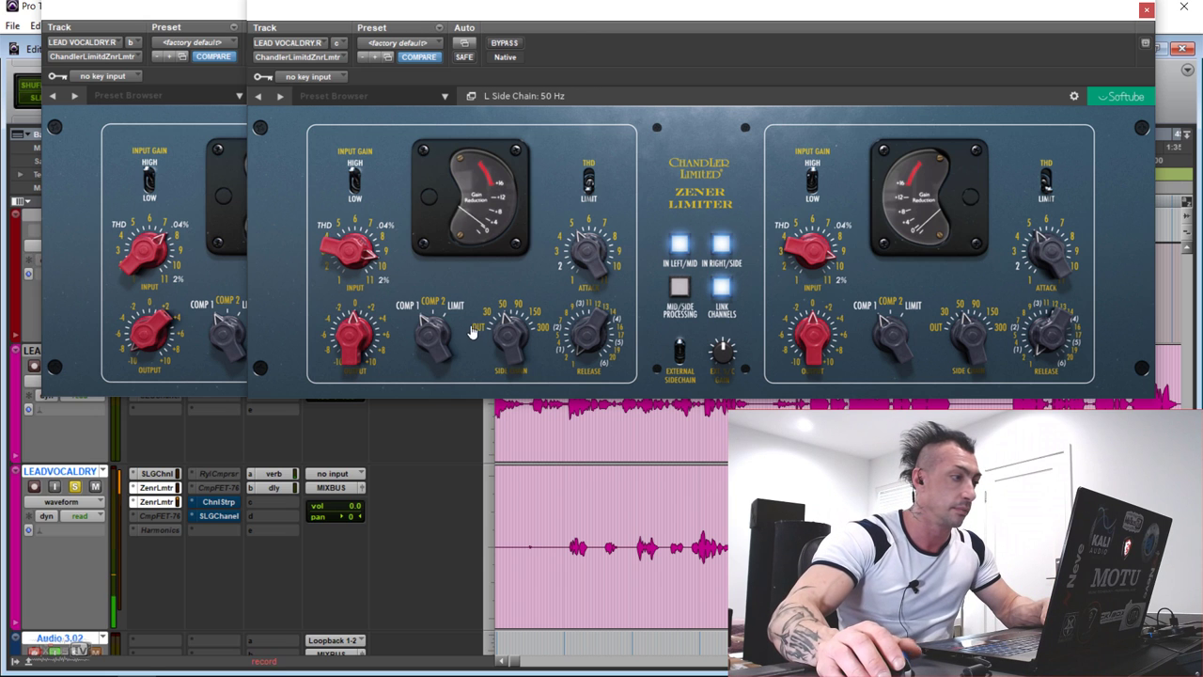
# On the second limiter, set side chain 90 Hz, attack 3, adjust release, raise input, output +3 dB.
pyautogui.click(207, 269)
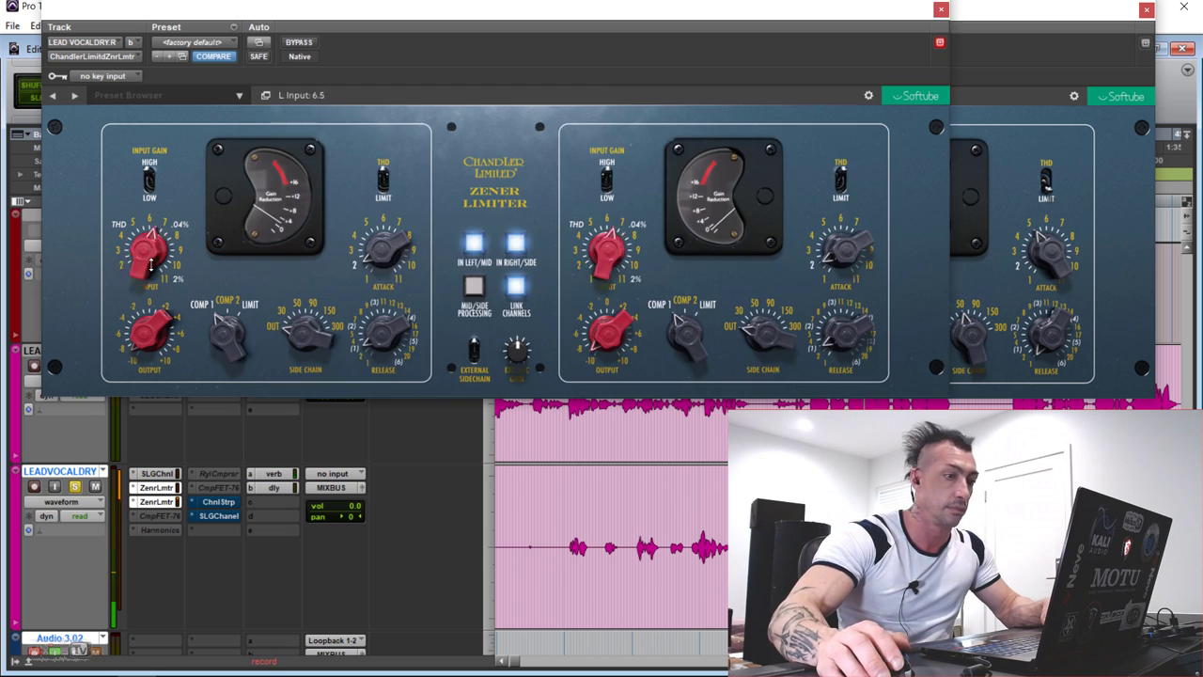
pyautogui.click(963, 267)
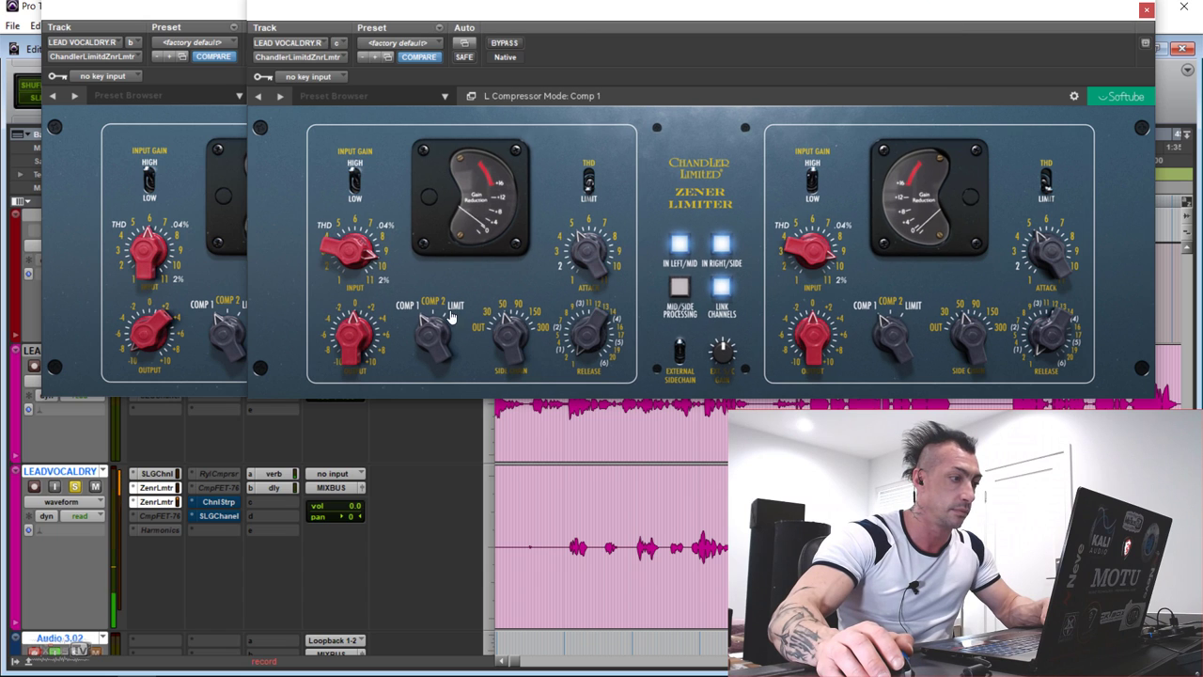
pyautogui.moveTo(513, 340); pyautogui.dragTo(513, 325)
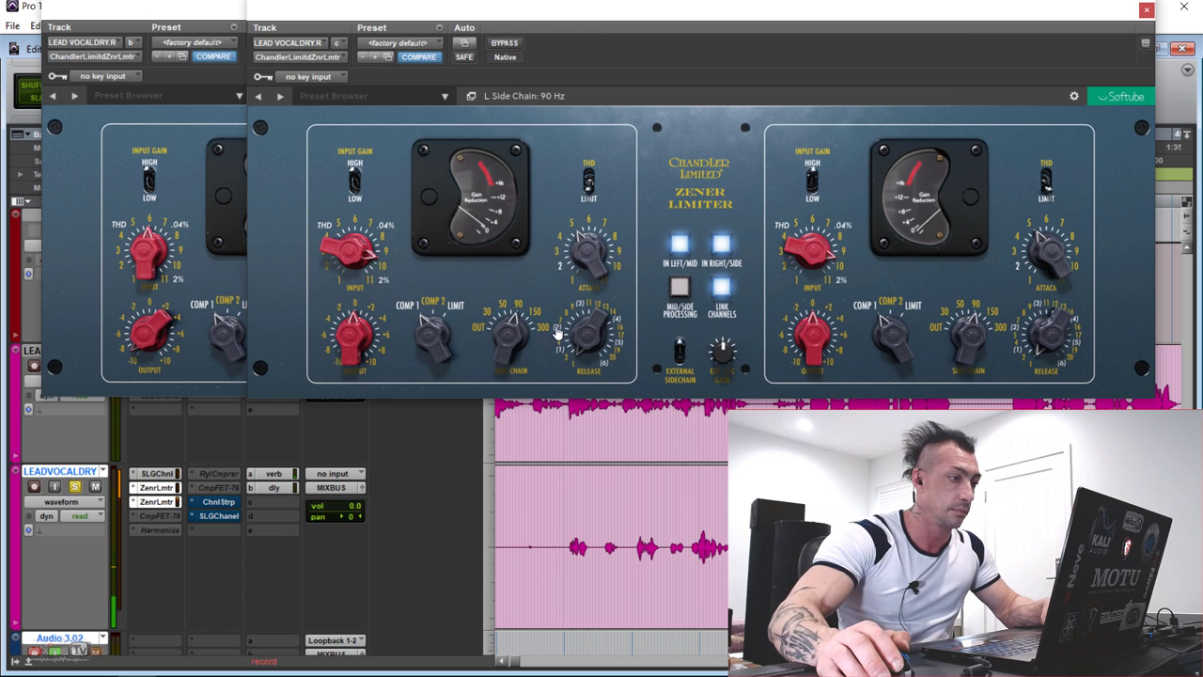
pyautogui.moveTo(587, 250); pyautogui.dragTo(588, 281)
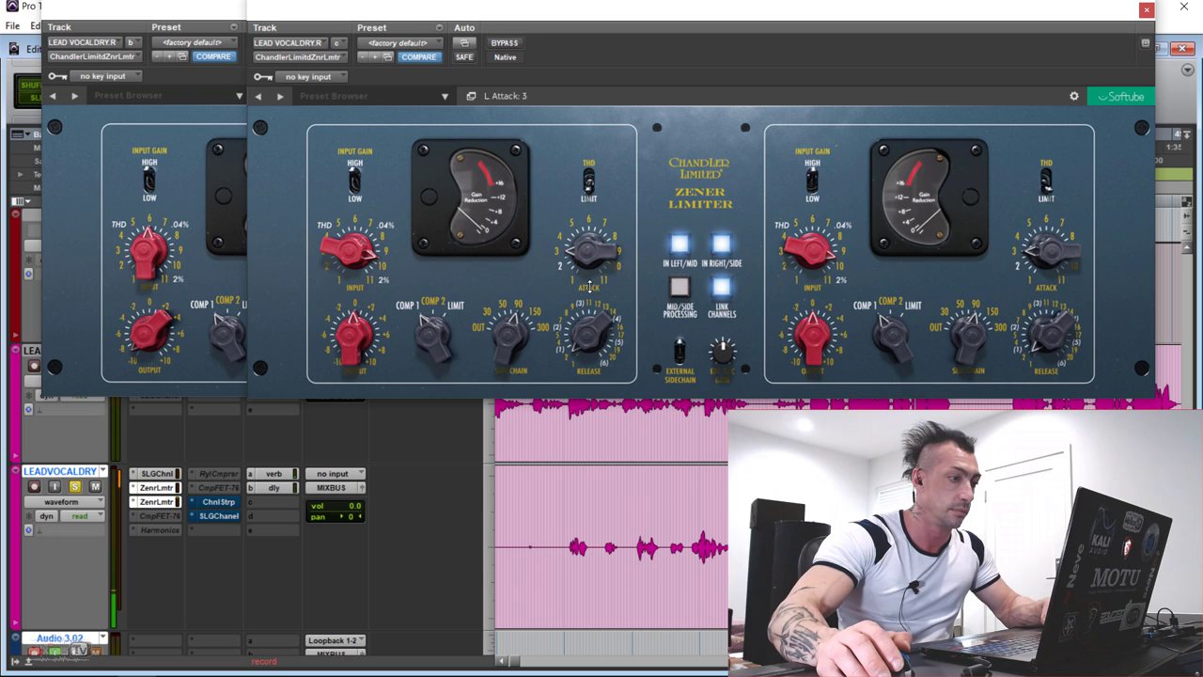
pyautogui.moveTo(583, 326); pyautogui.dragTo(583, 318)
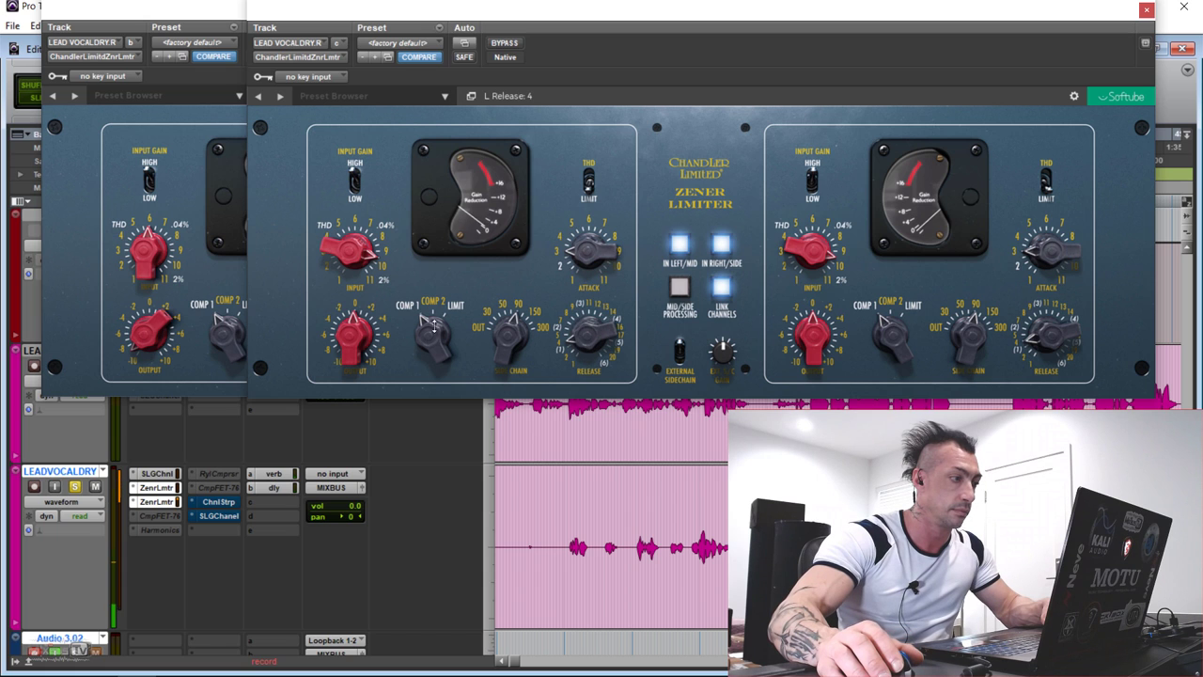
pyautogui.moveTo(352, 252); pyautogui.dragTo(352, 253)
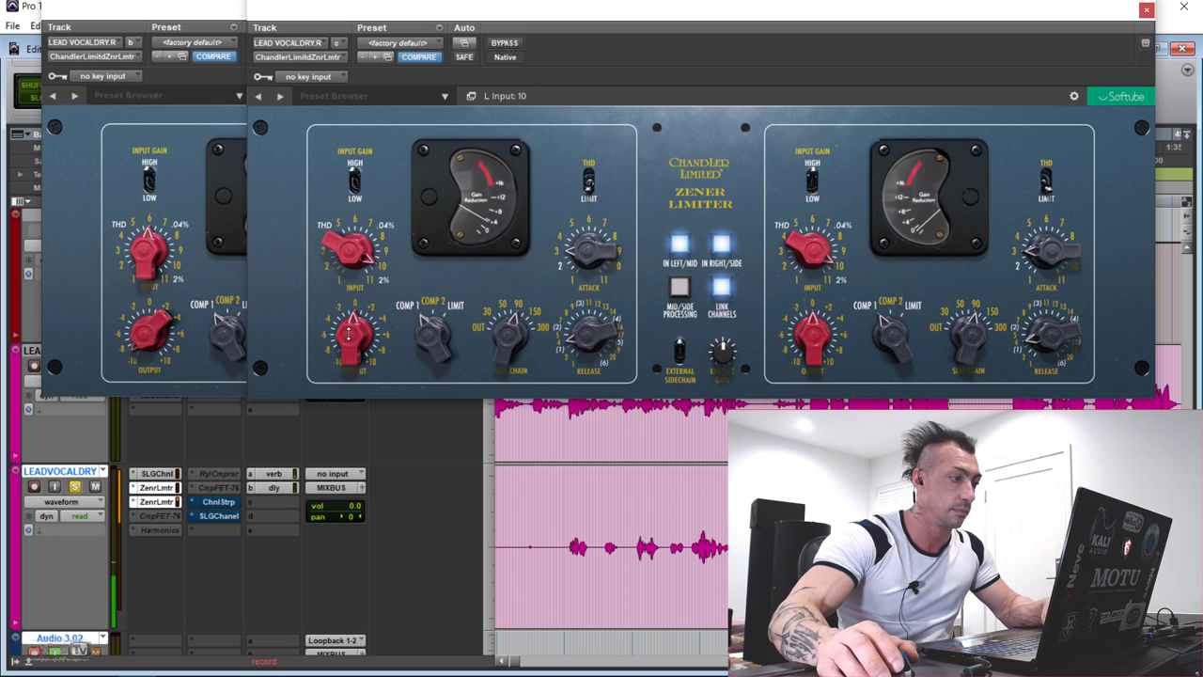
pyautogui.moveTo(353, 330); pyautogui.dragTo(347, 317)
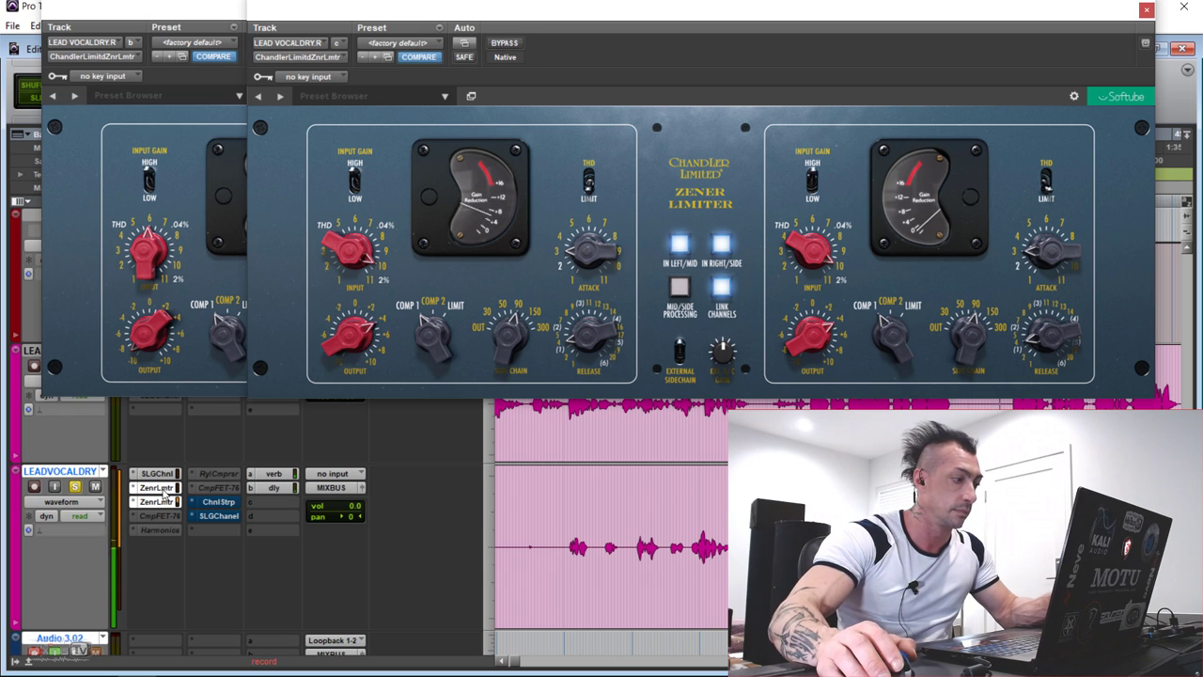
# Compare both vocal limiters against bypass, leaving them active.
pyautogui.keyDown('ctrl'); pyautogui.click(166, 504); pyautogui.keyUp('ctrl')
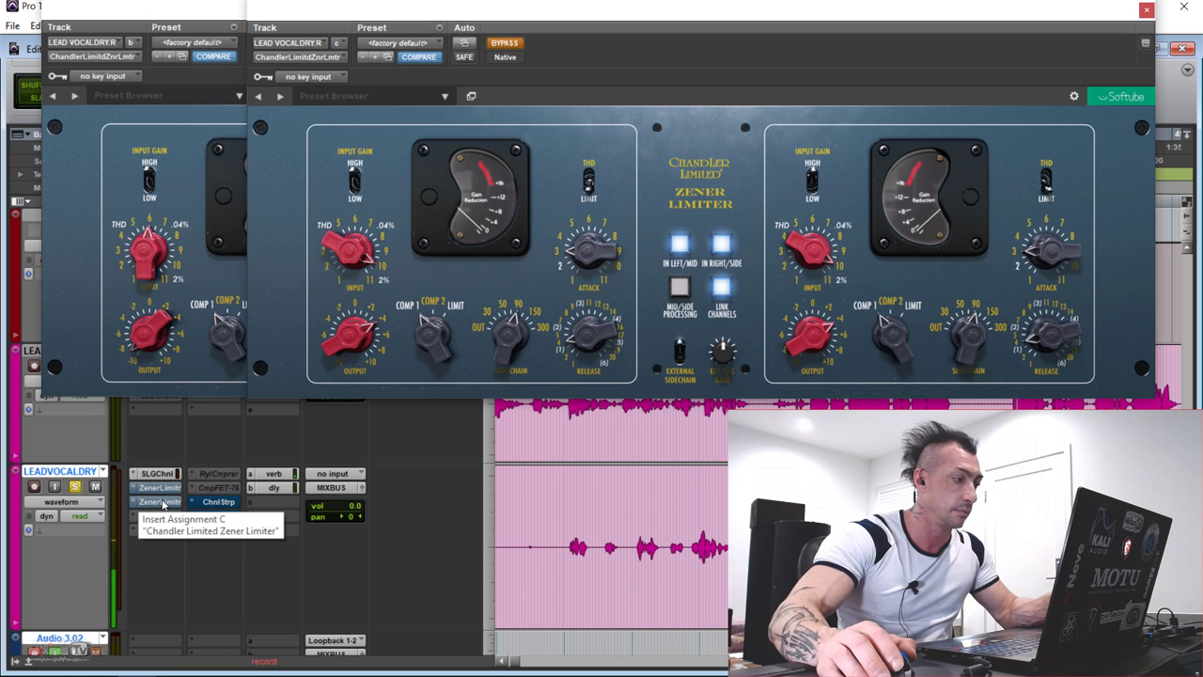
pyautogui.keyDown('ctrl'); pyautogui.click(162, 501); pyautogui.keyUp('ctrl')
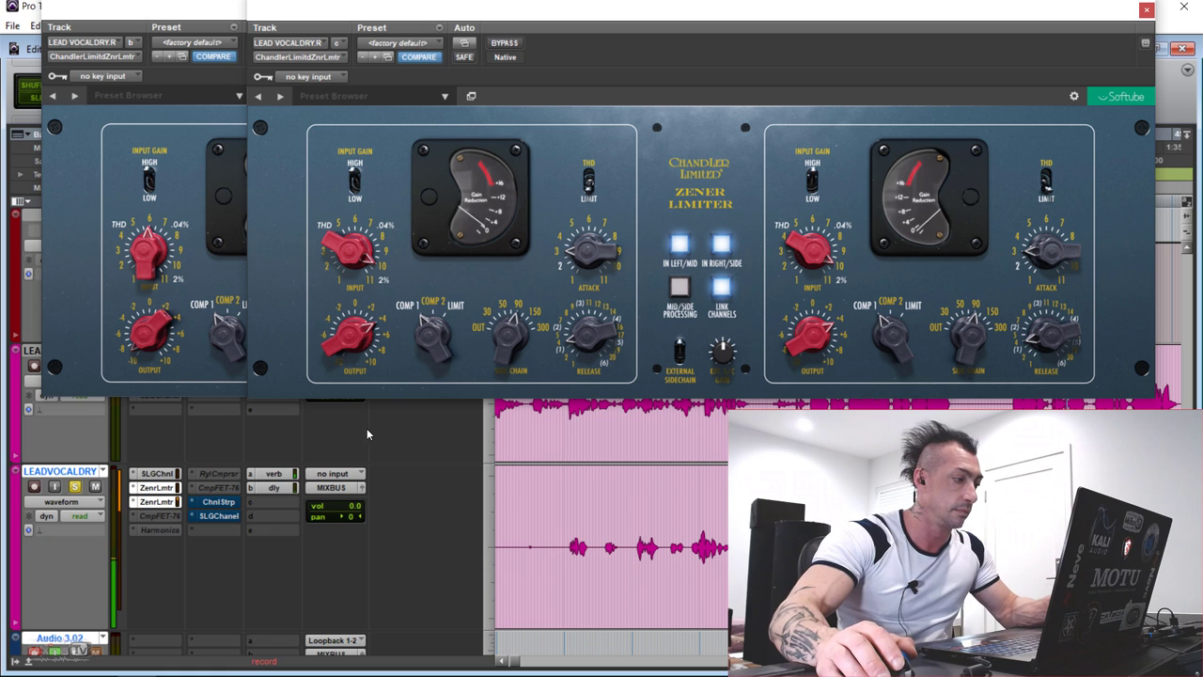
pyautogui.keyDown('ctrl'); pyautogui.click(175, 490); pyautogui.keyUp('ctrl')
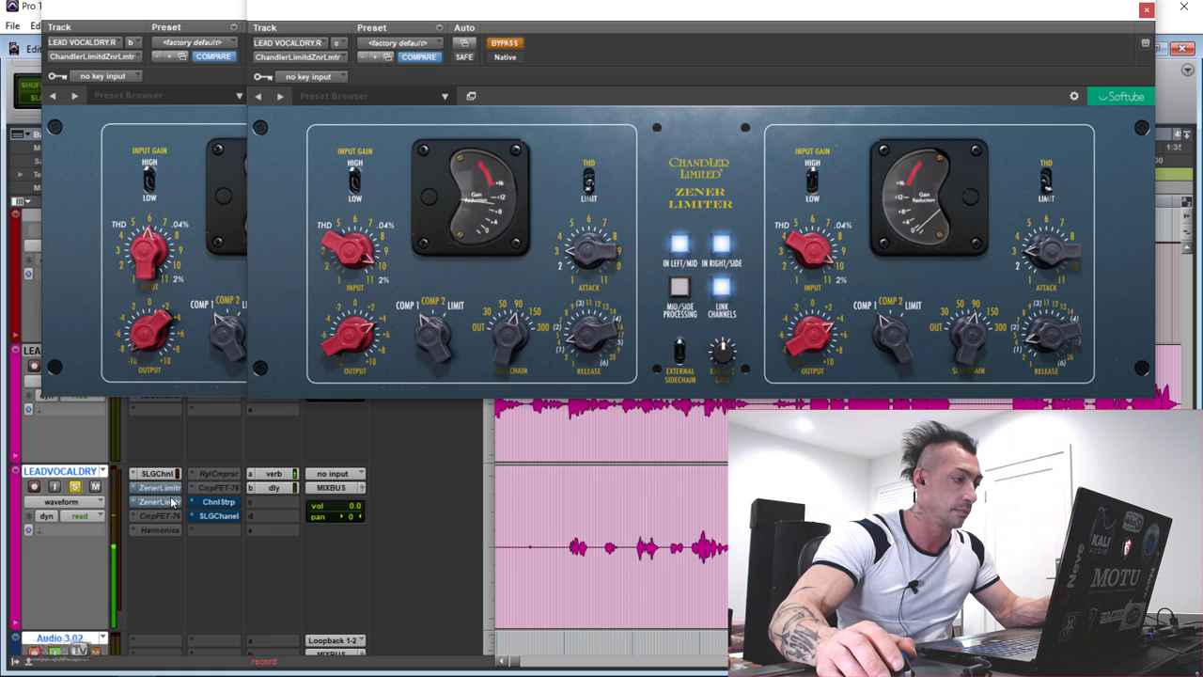
pyautogui.keyDown('ctrl'); pyautogui.click(174, 489); pyautogui.keyUp('ctrl')
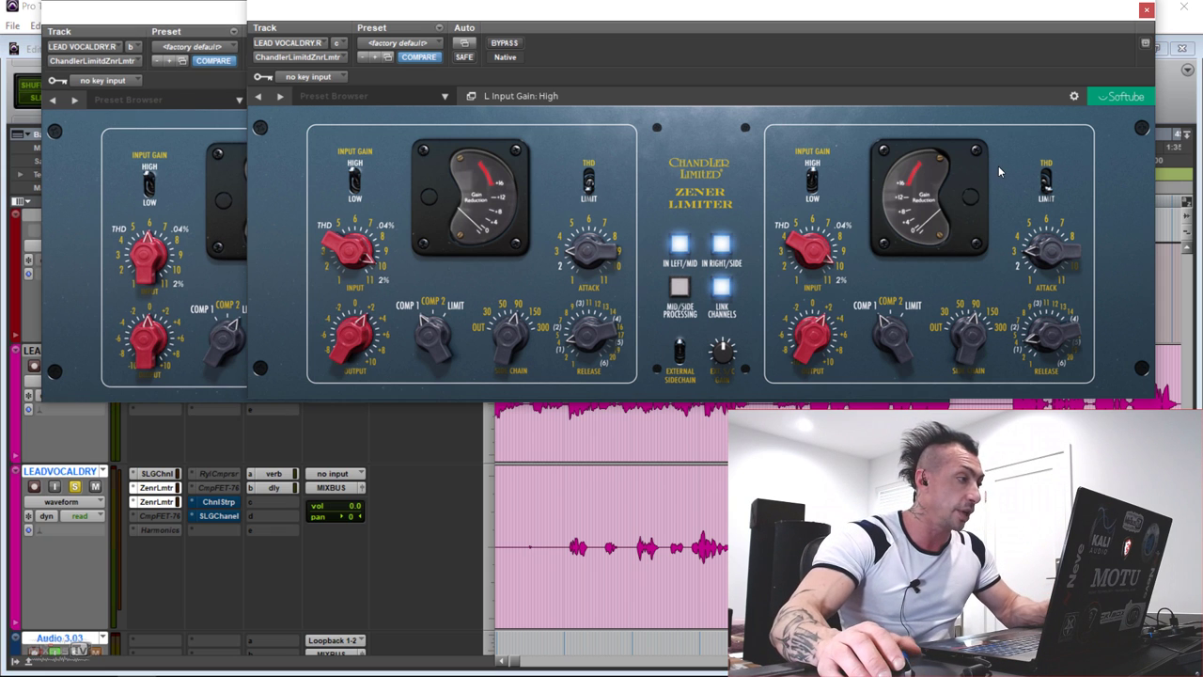
# Switch the first vocal limiter to Limit mode and A/B it against bypass, leaving it on.
pyautogui.click(150, 164)
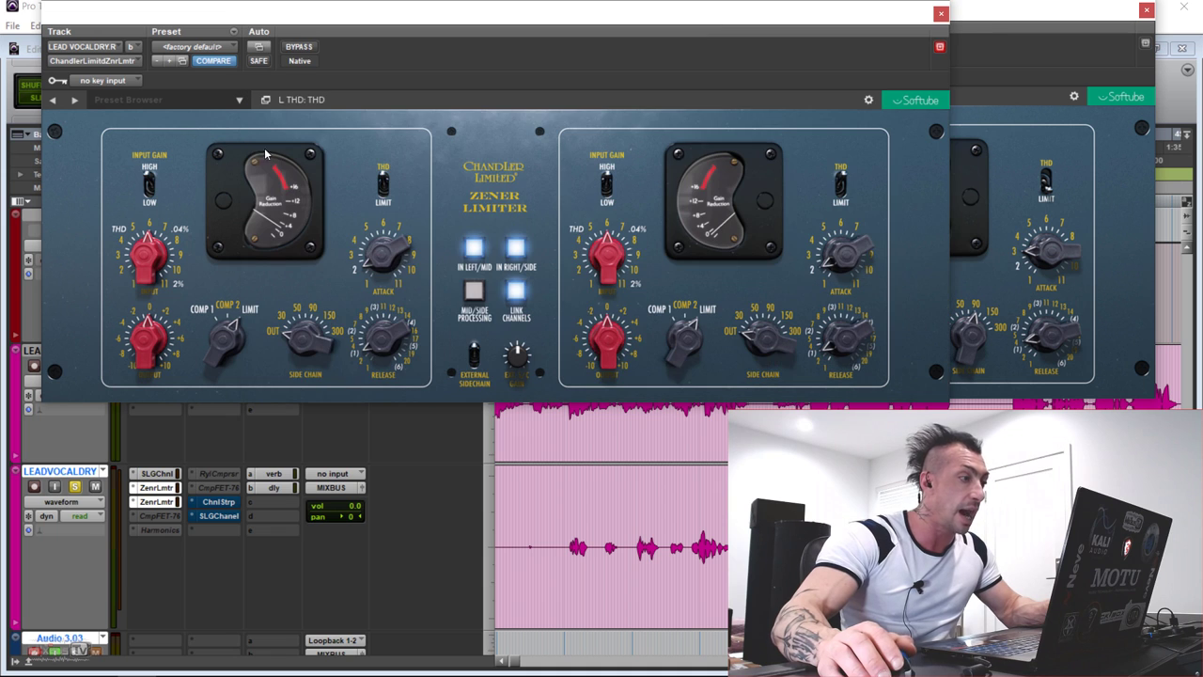
pyautogui.click(388, 181)
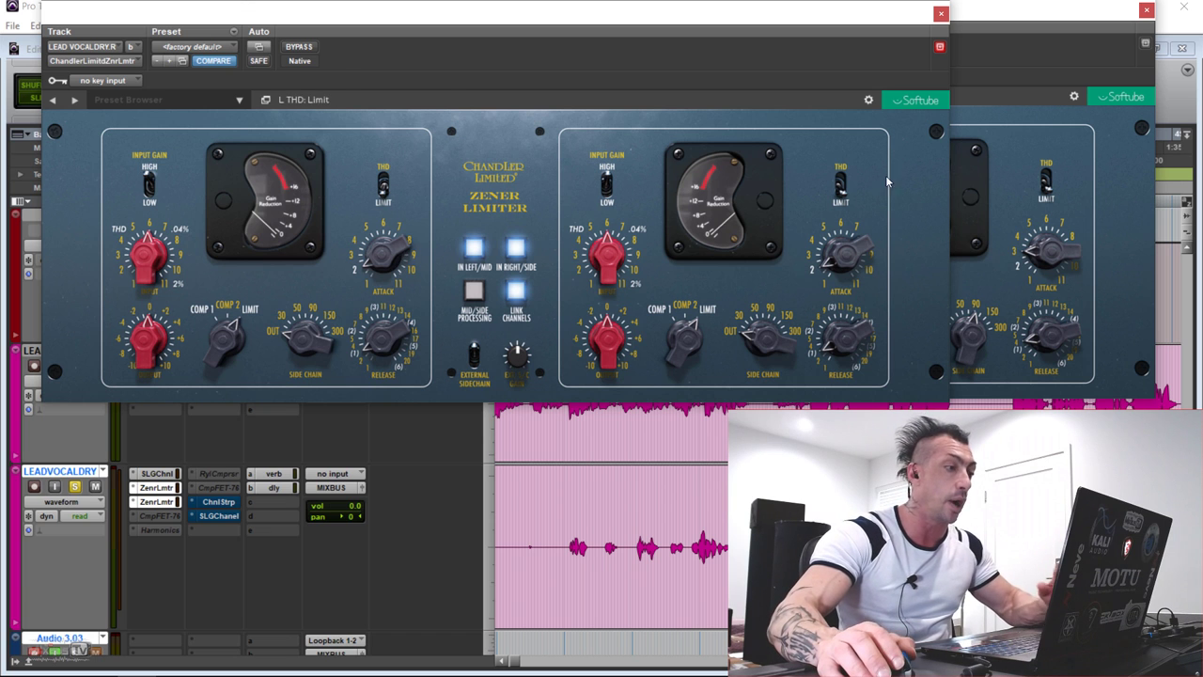
pyautogui.click(997, 153)
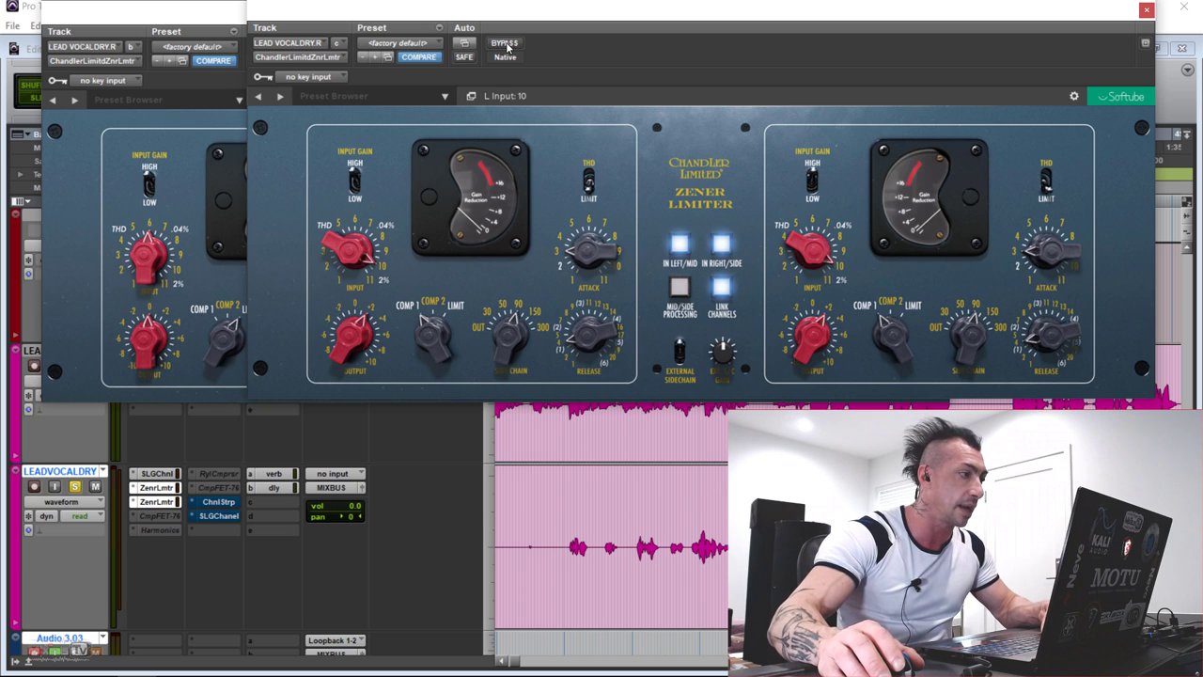
pyautogui.click(233, 153)
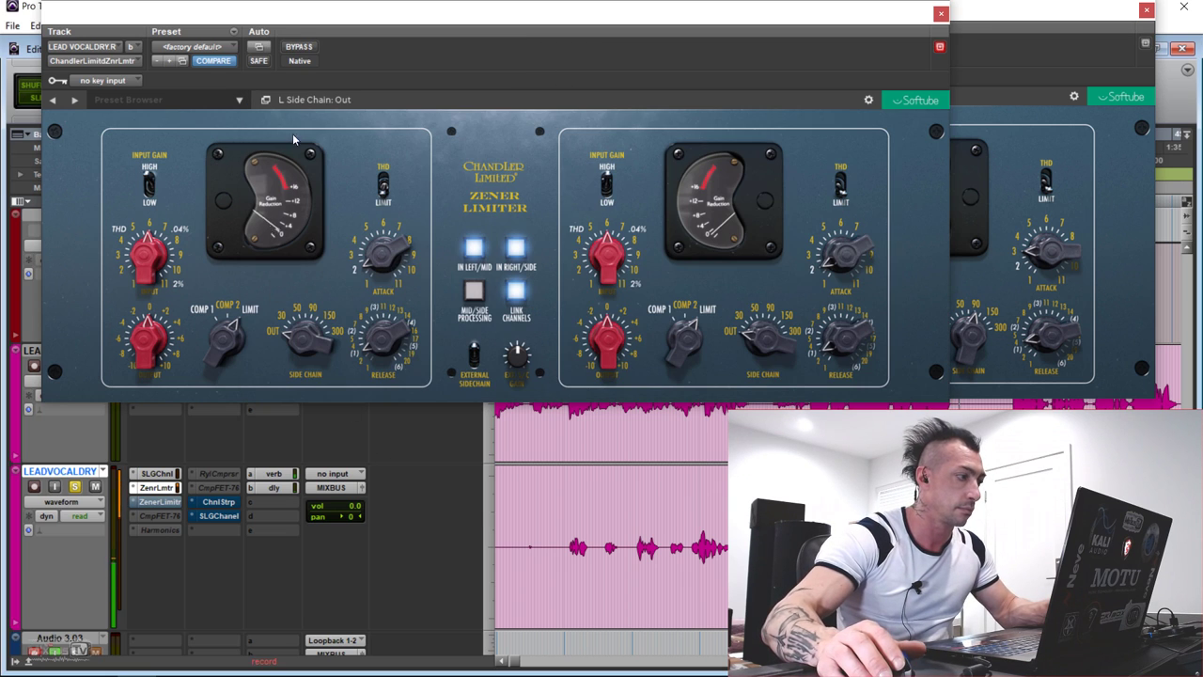
pyautogui.click(300, 46)
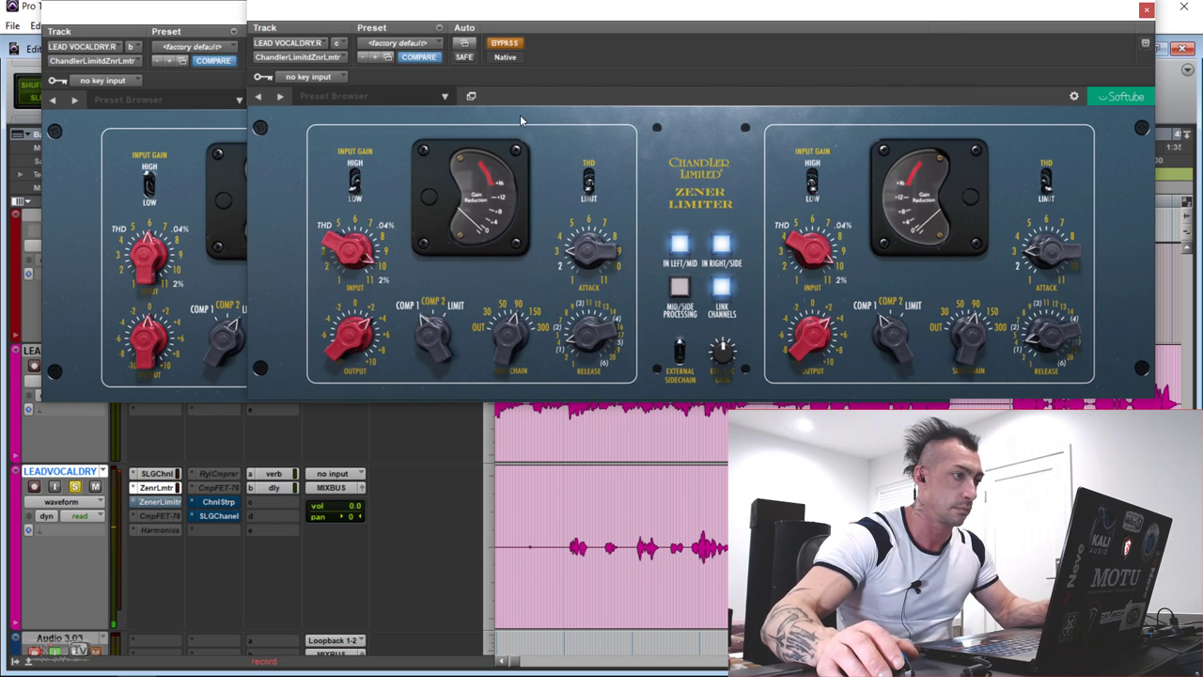
pyautogui.click(515, 45)
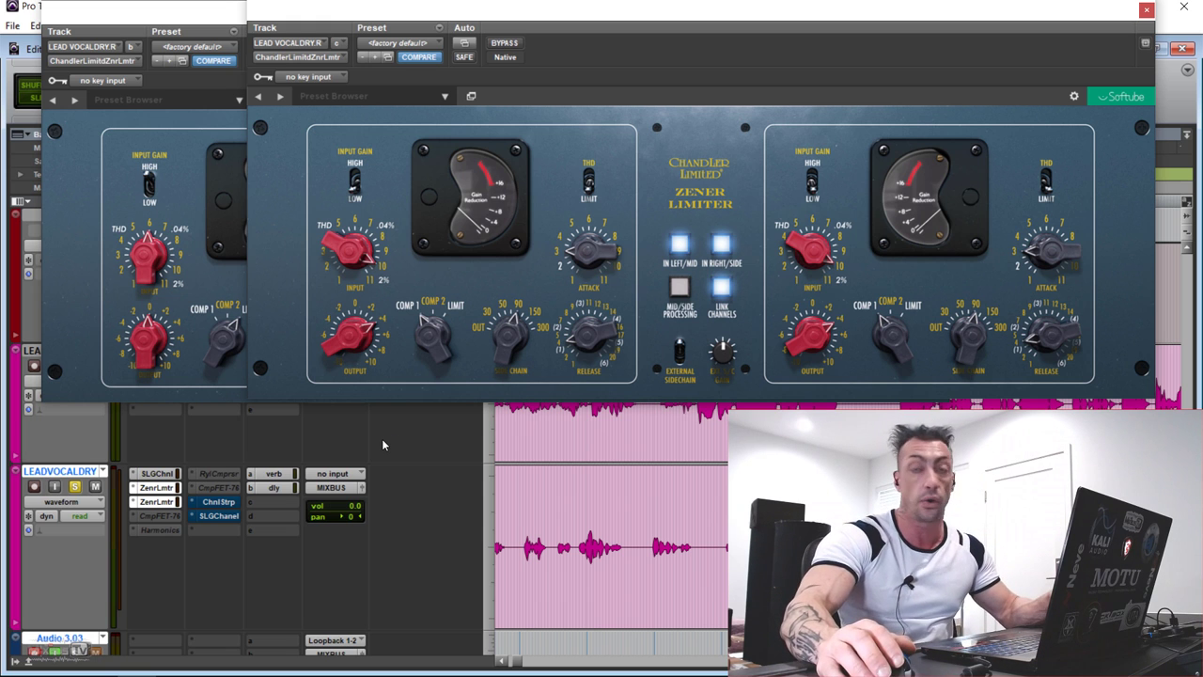
pyautogui.keyDown('ctrl'); pyautogui.click(166, 492); pyautogui.keyUp('ctrl')
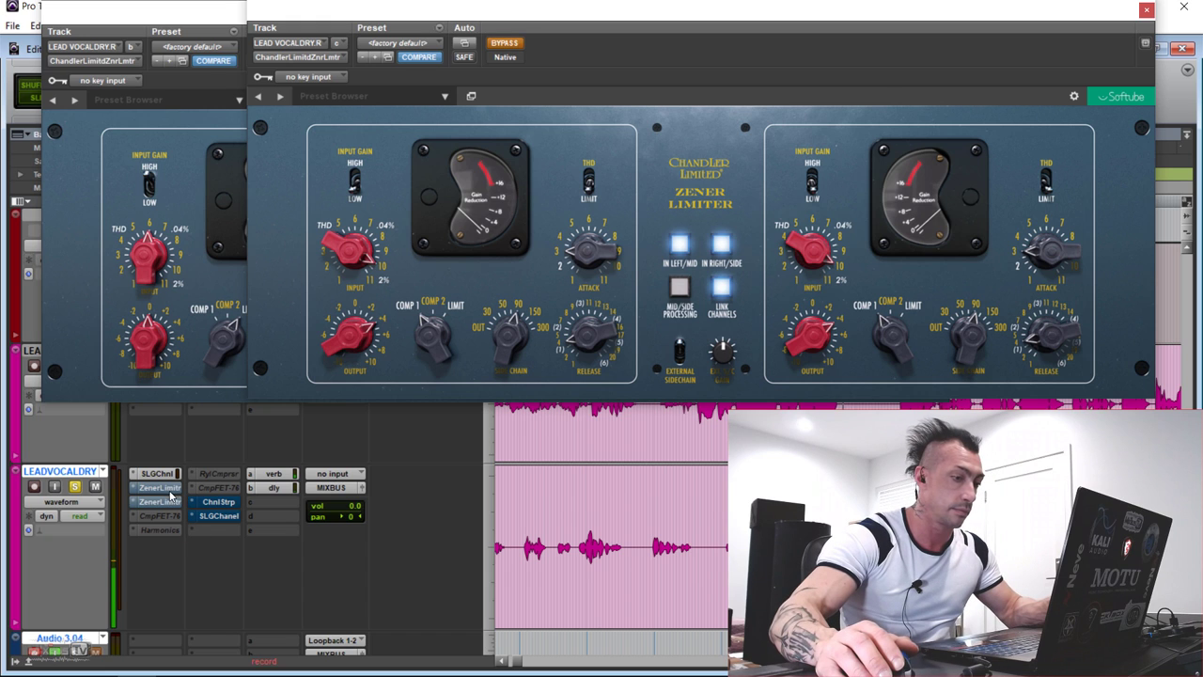
pyautogui.keyDown('ctrl'); pyautogui.click(165, 488); pyautogui.keyUp('ctrl')
pyautogui.keyDown('ctrl'); pyautogui.click(173, 502); pyautogui.keyUp('ctrl')
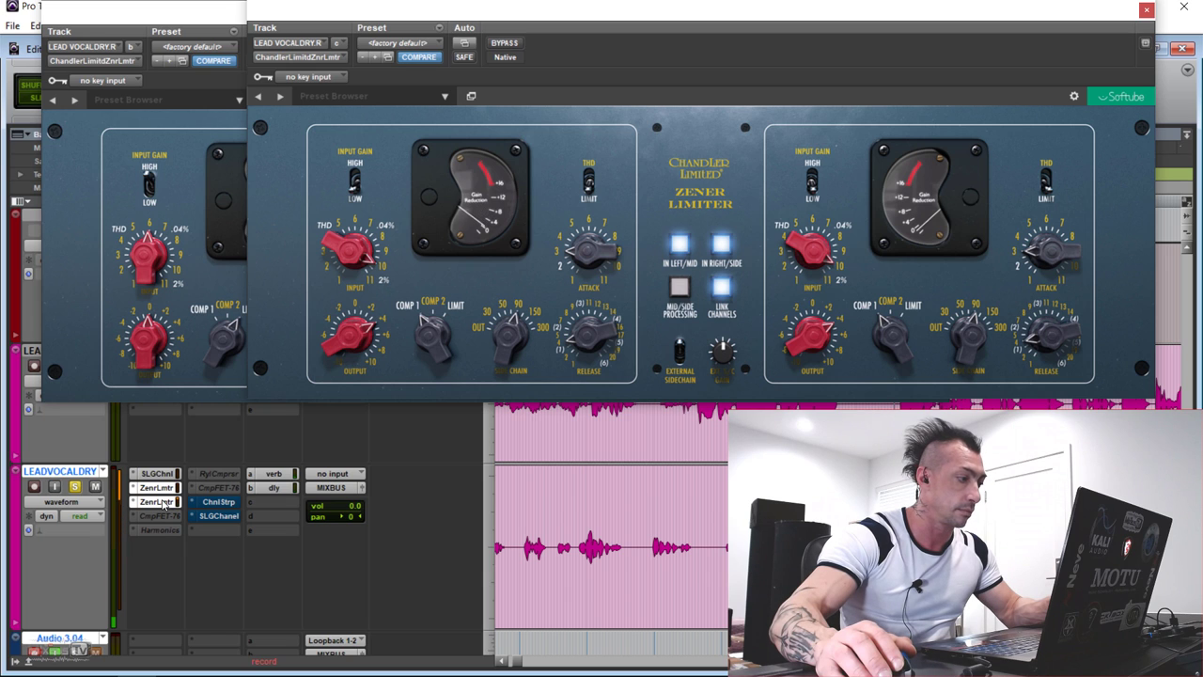
pyautogui.keyDown('ctrl'); pyautogui.click(163, 489); pyautogui.keyUp('ctrl')
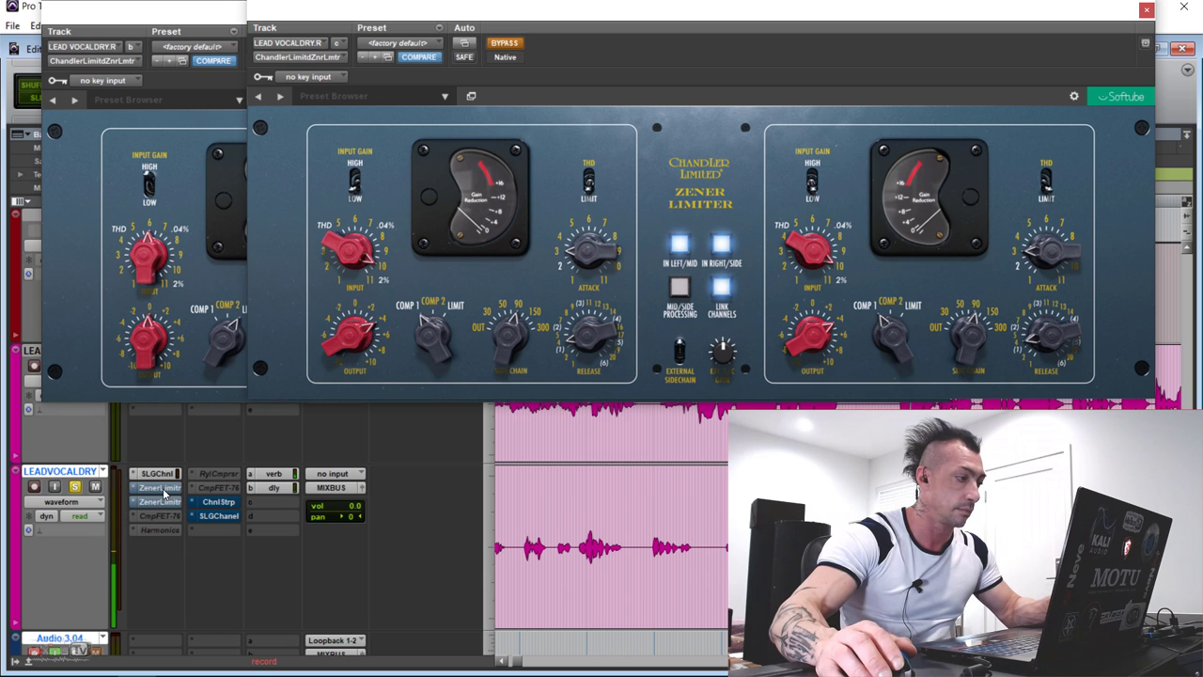
pyautogui.keyDown('ctrl'); pyautogui.click(163, 489); pyautogui.keyUp('ctrl')
pyautogui.keyDown('ctrl'); pyautogui.click(175, 509); pyautogui.keyUp('ctrl')
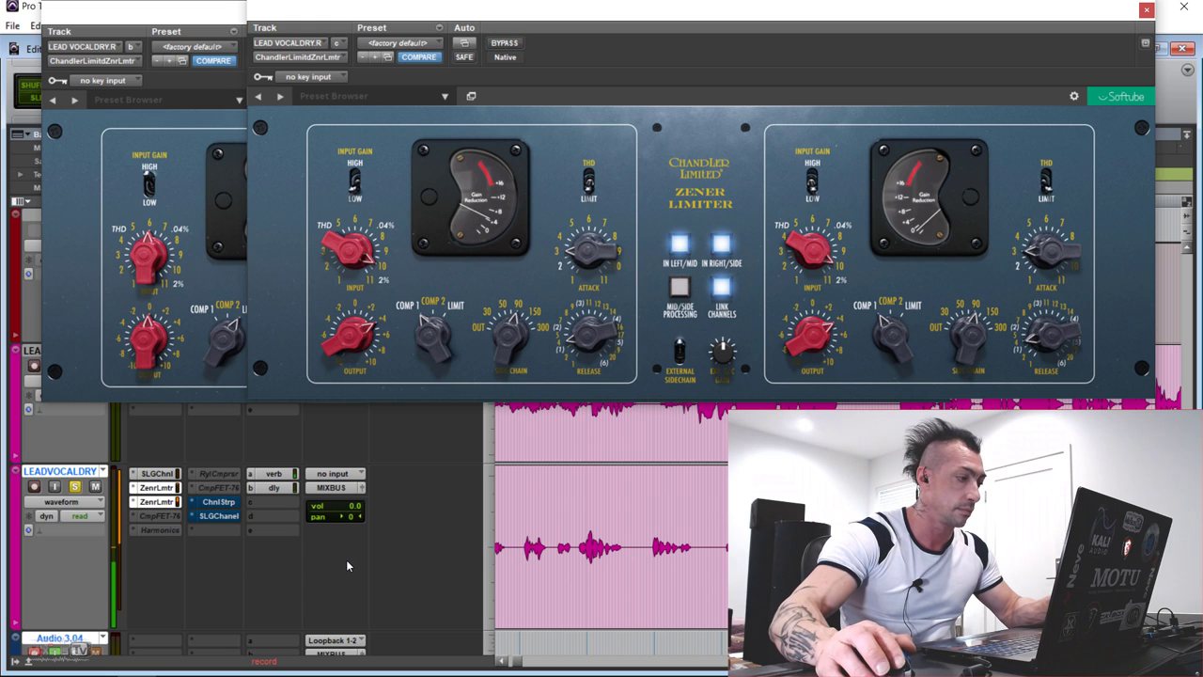
pyautogui.scroll(-3, 323, 555)
pyautogui.scroll(3, 324, 553)
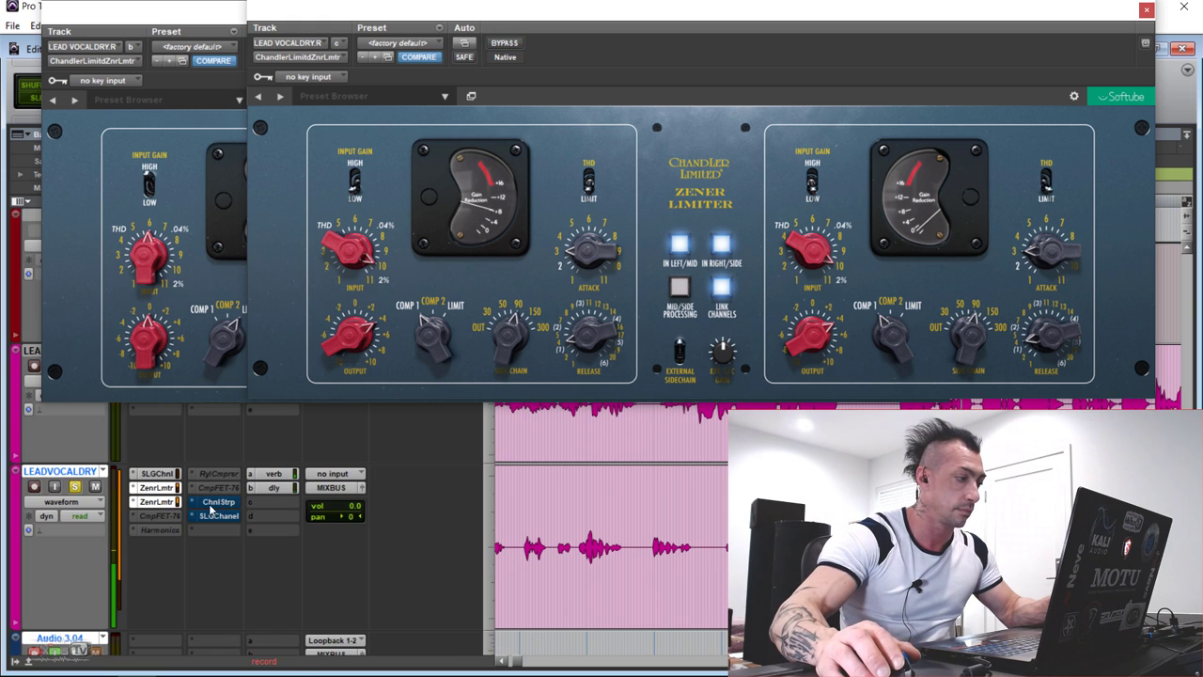
pyautogui.keyDown('ctrl'); pyautogui.click(160, 488); pyautogui.keyUp('ctrl')
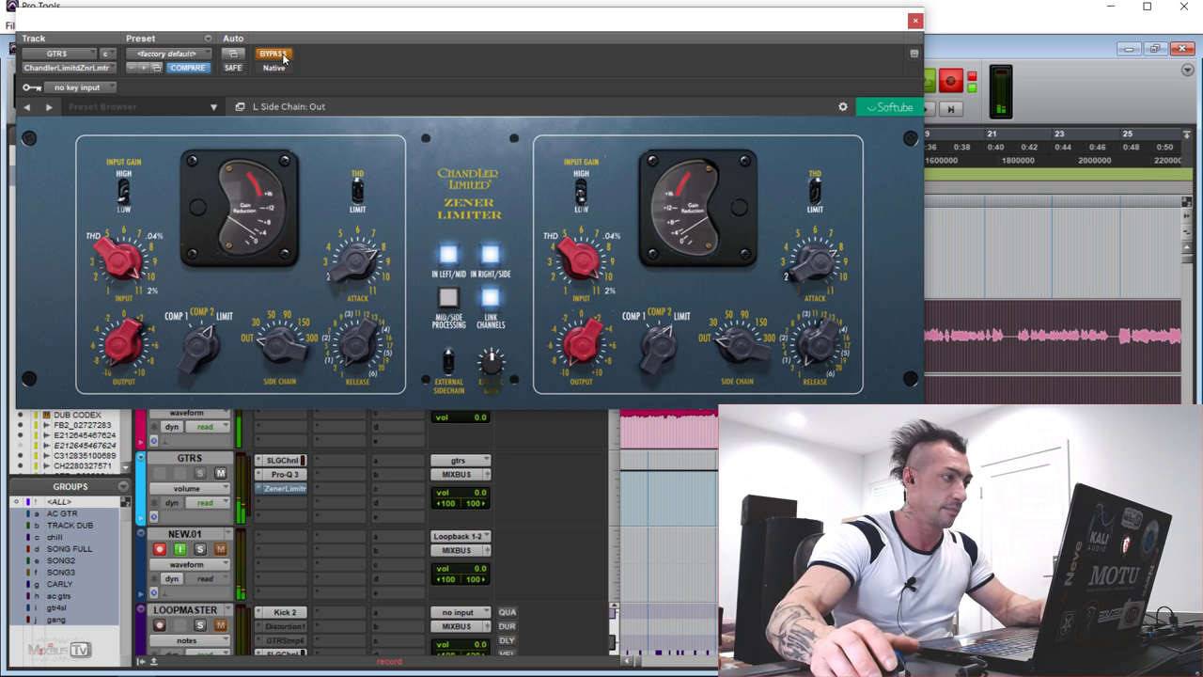
# Enable the GTRS limiter, A/B it with bypass, and switch its input gain to High.
pyautogui.click(273, 54)
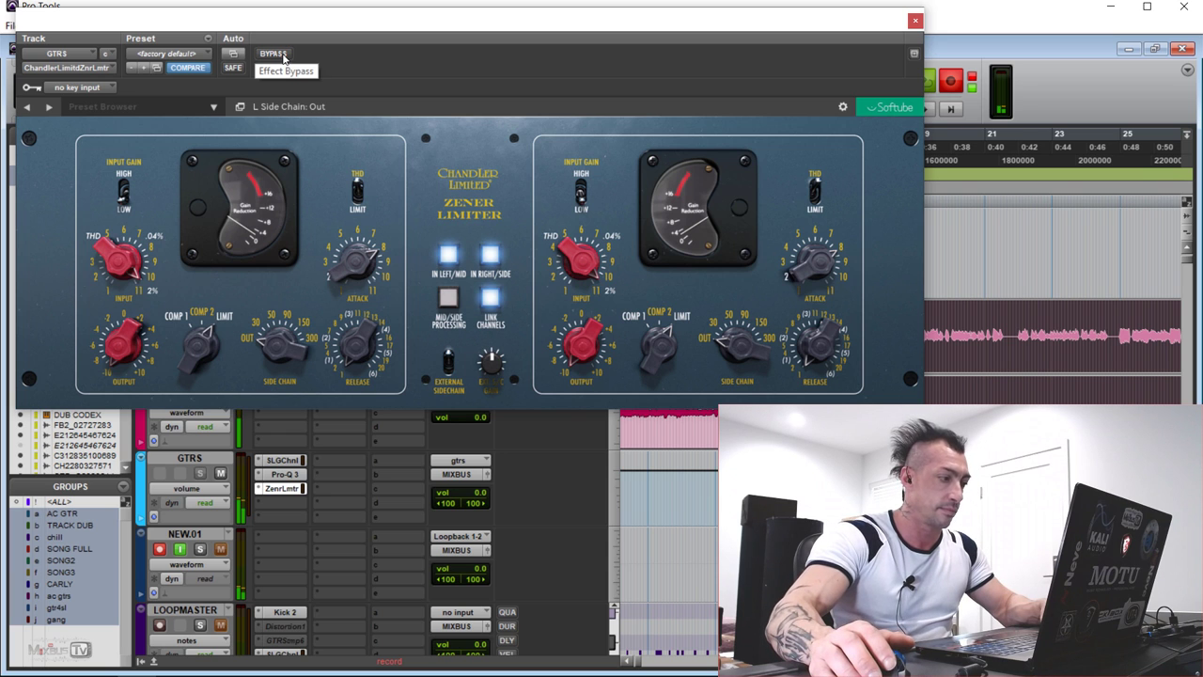
pyautogui.click(273, 54)
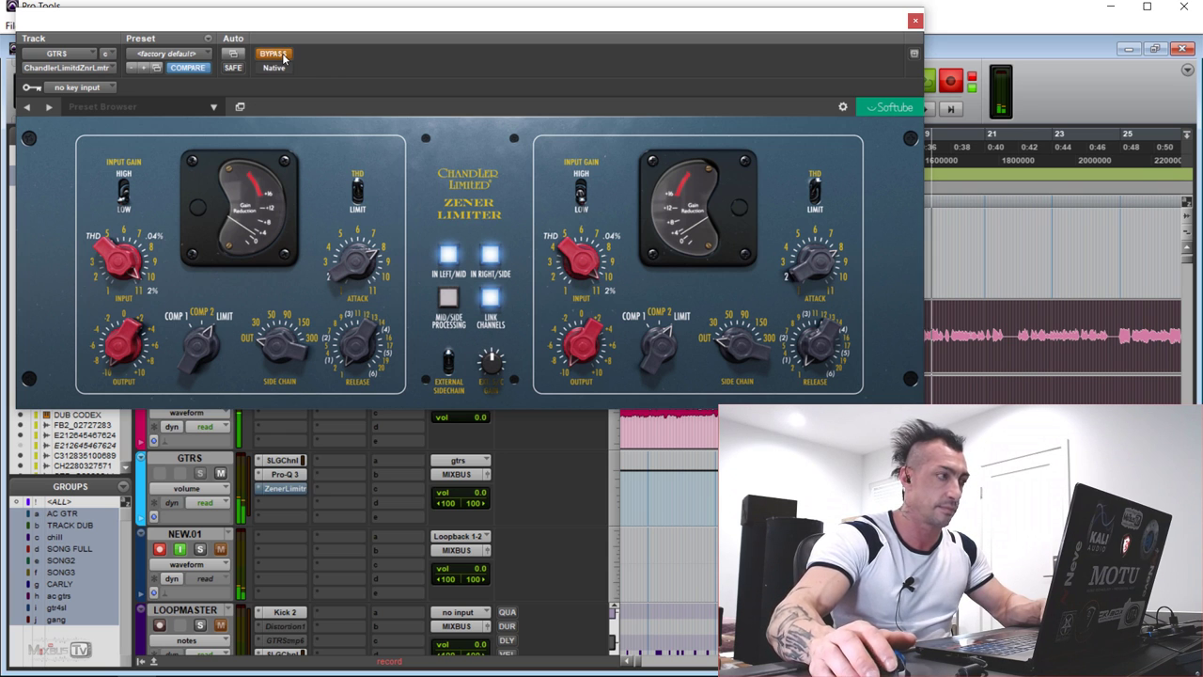
pyautogui.click(273, 54)
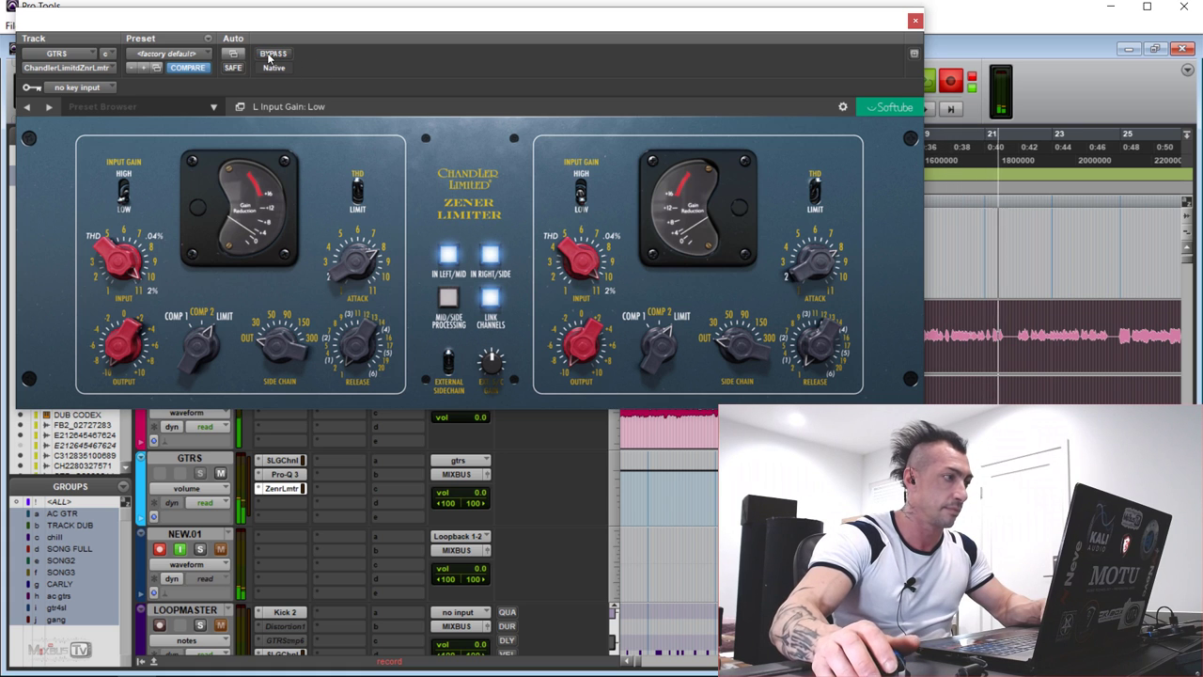
pyautogui.click(273, 53)
pyautogui.click(125, 195)
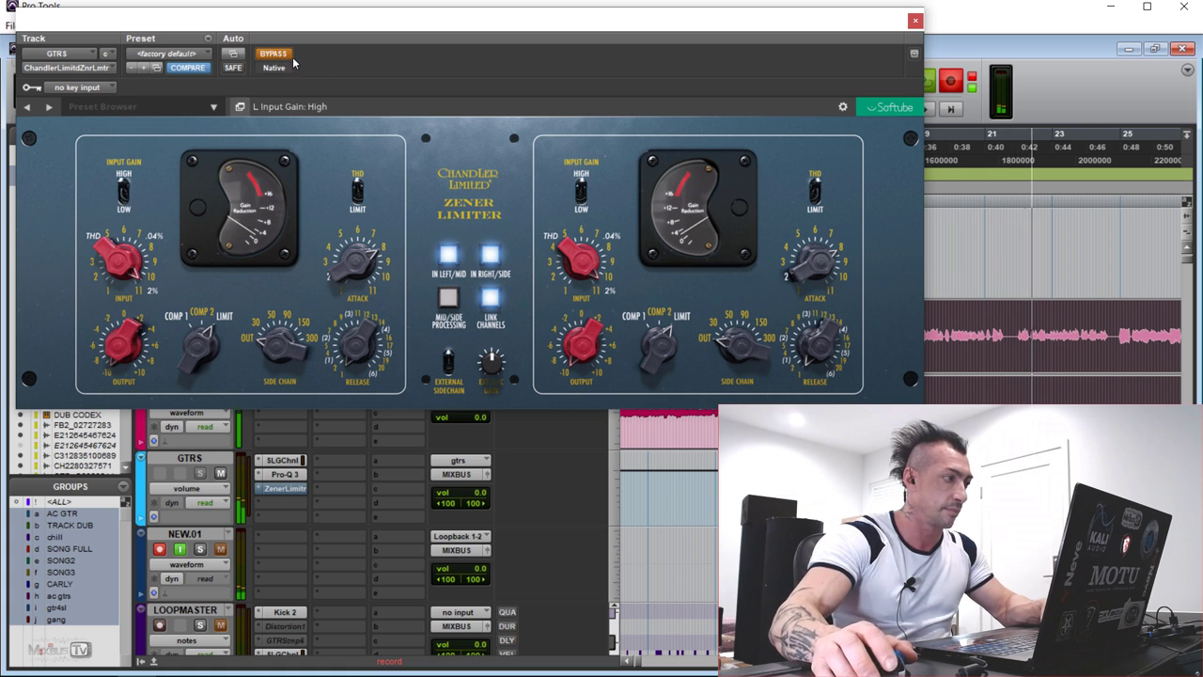
pyautogui.click(274, 54)
# Set the guitar limiter's input to 8, A/B with bypass, then stop recording and zoom out.
pyautogui.moveTo(117, 261); pyautogui.dragTo(118, 252)
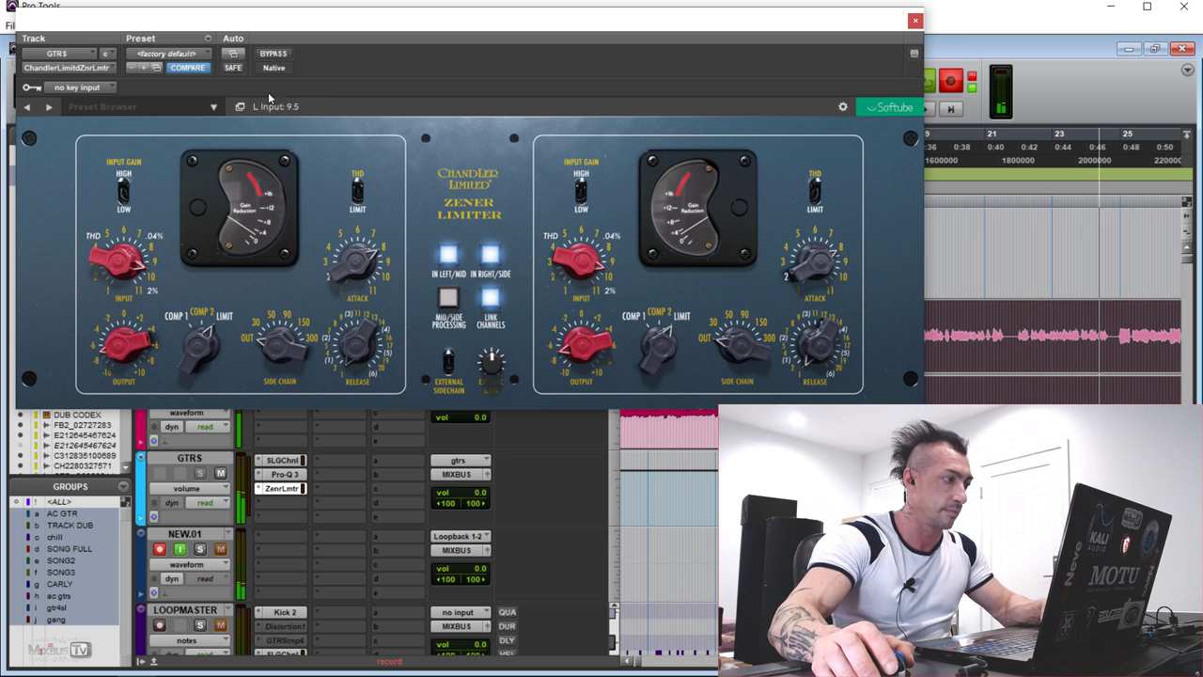
pyautogui.click(273, 54)
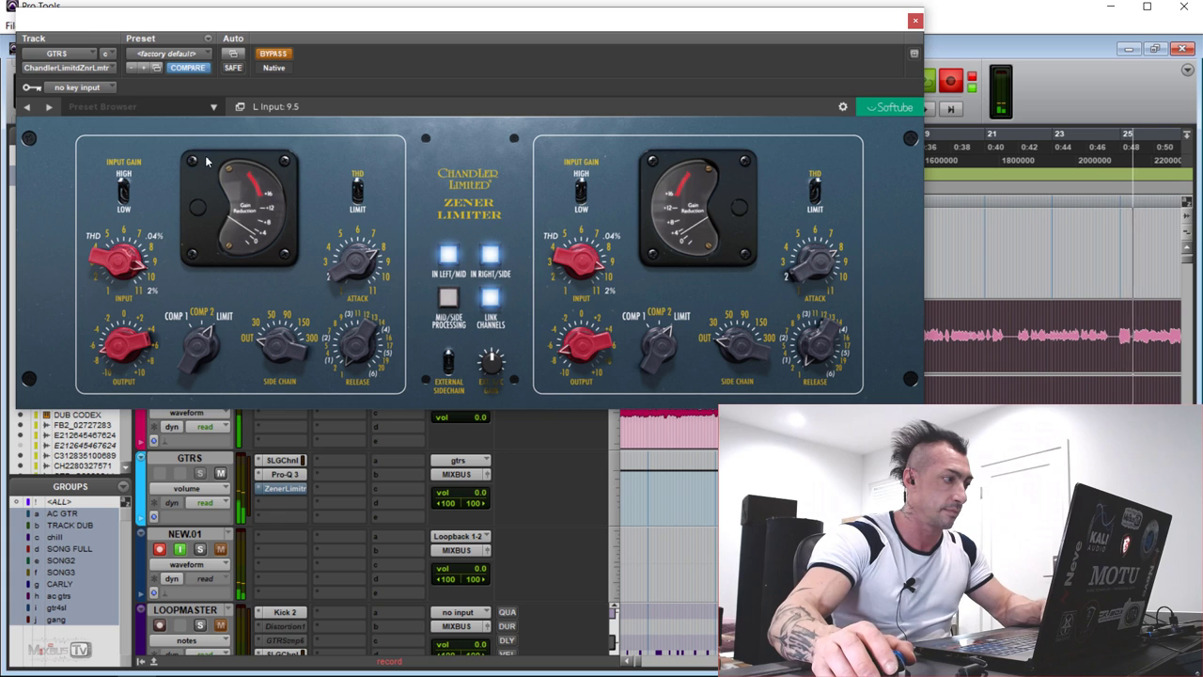
pyautogui.click(273, 54)
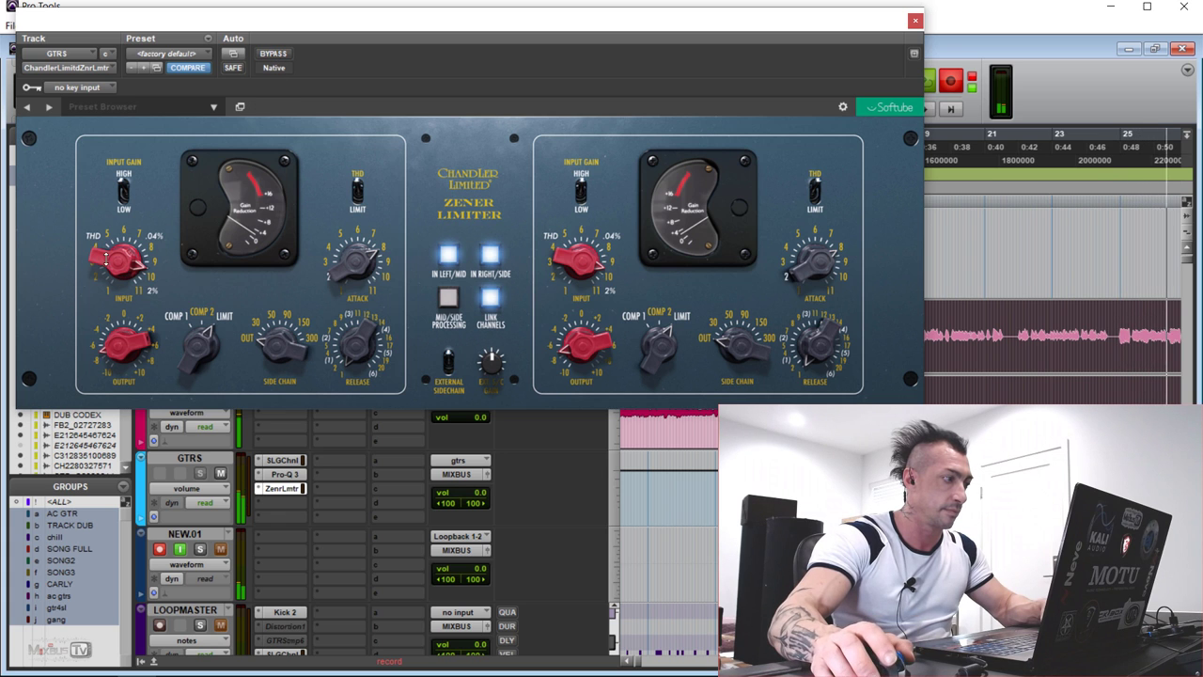
pyautogui.click(273, 55)
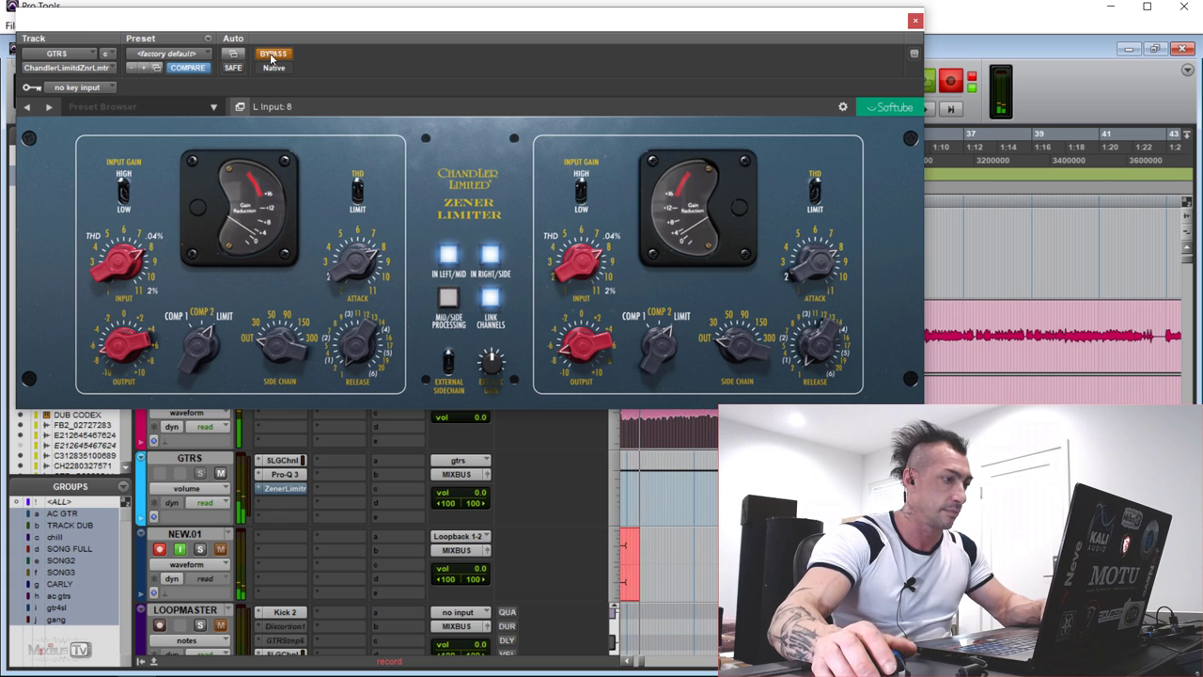
pyautogui.click(272, 54)
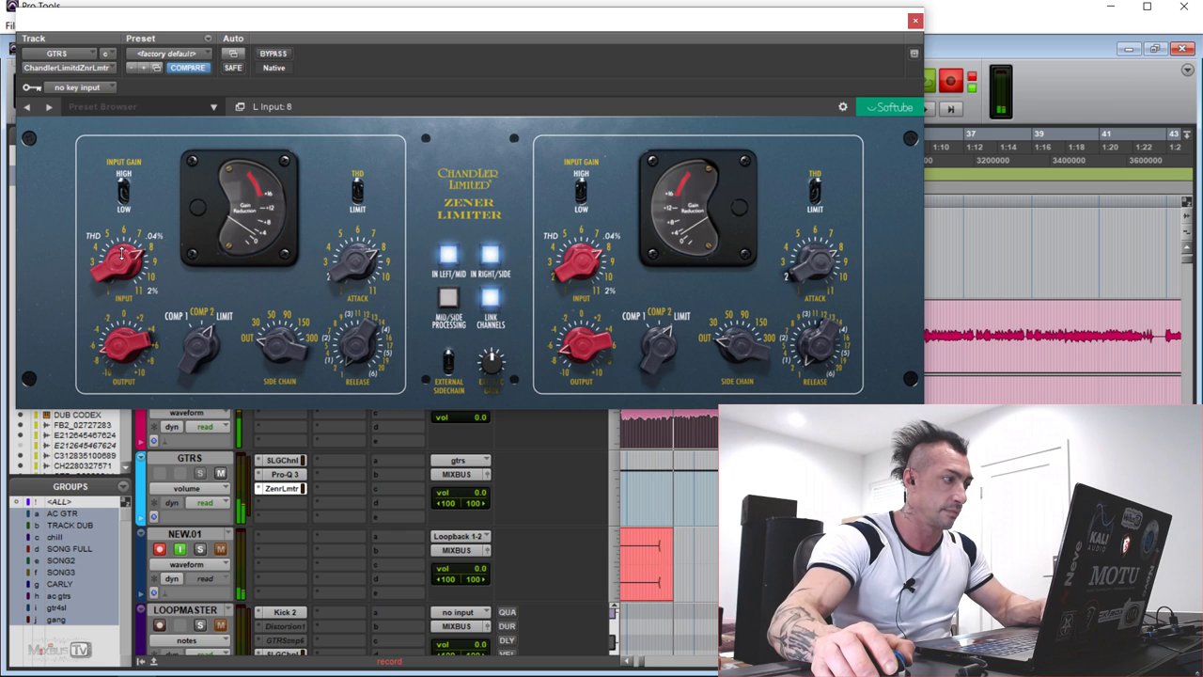
pyautogui.press('space')
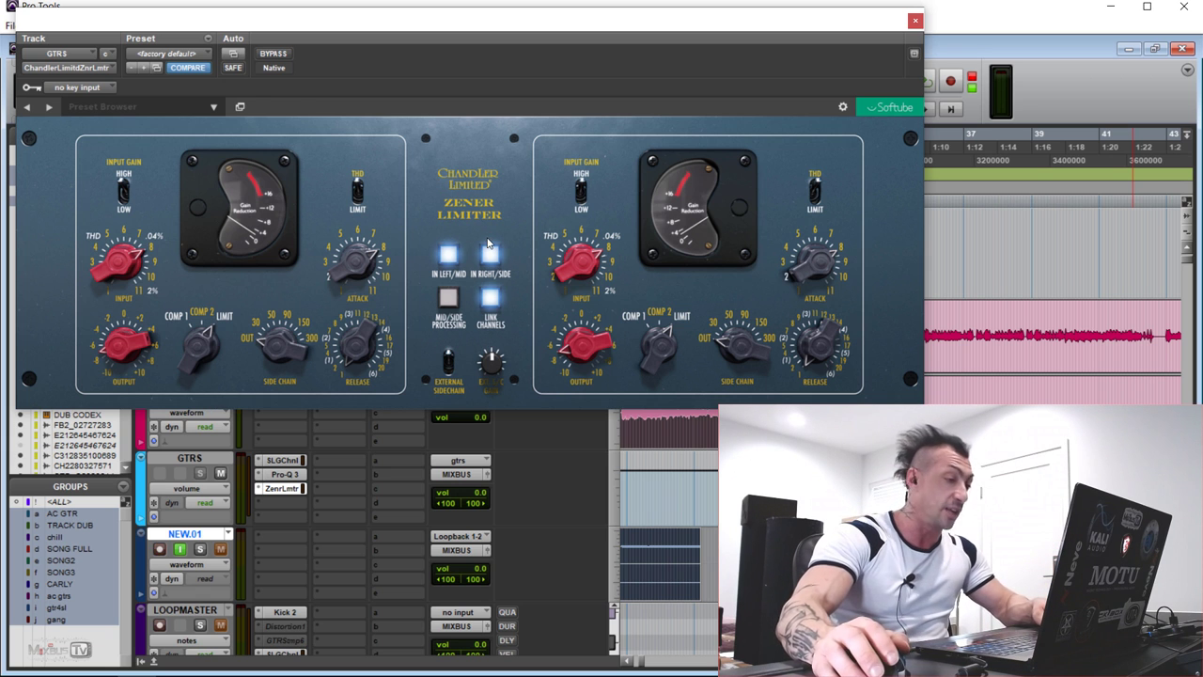
pyautogui.hotkey('ctrl', '[')
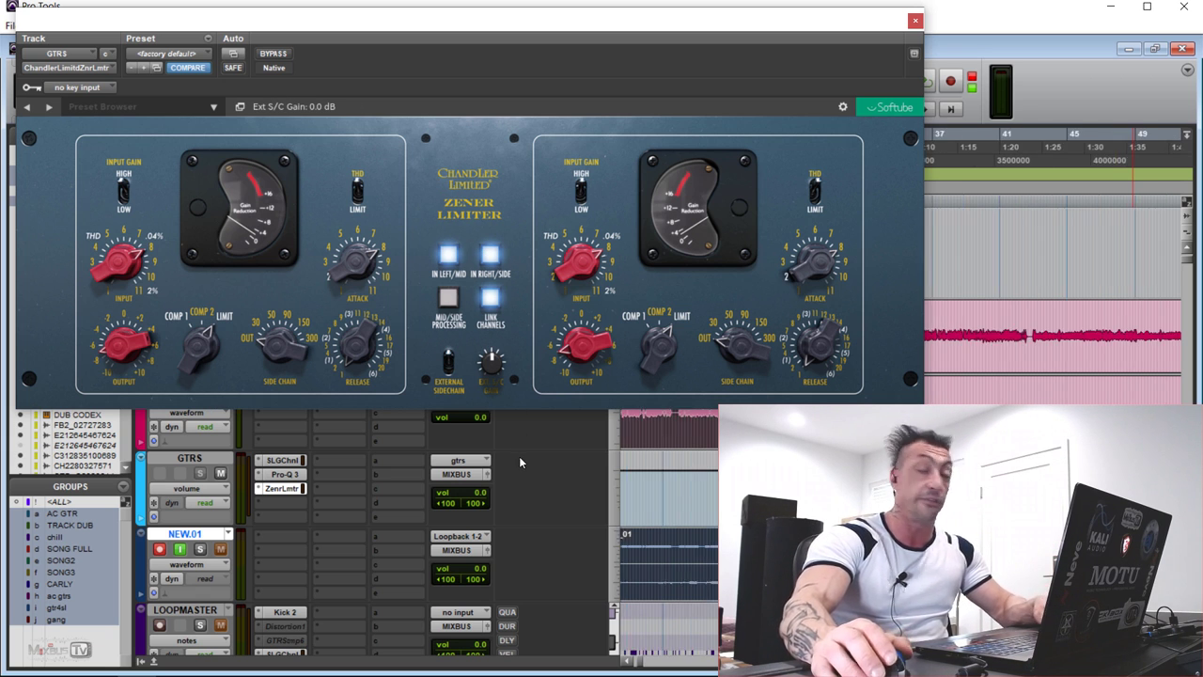
# Start a new recording pass, then lower the guitar limiter's input and adjust its release, comparing with bypass.
pyautogui.hotkey('ctrl', '[')
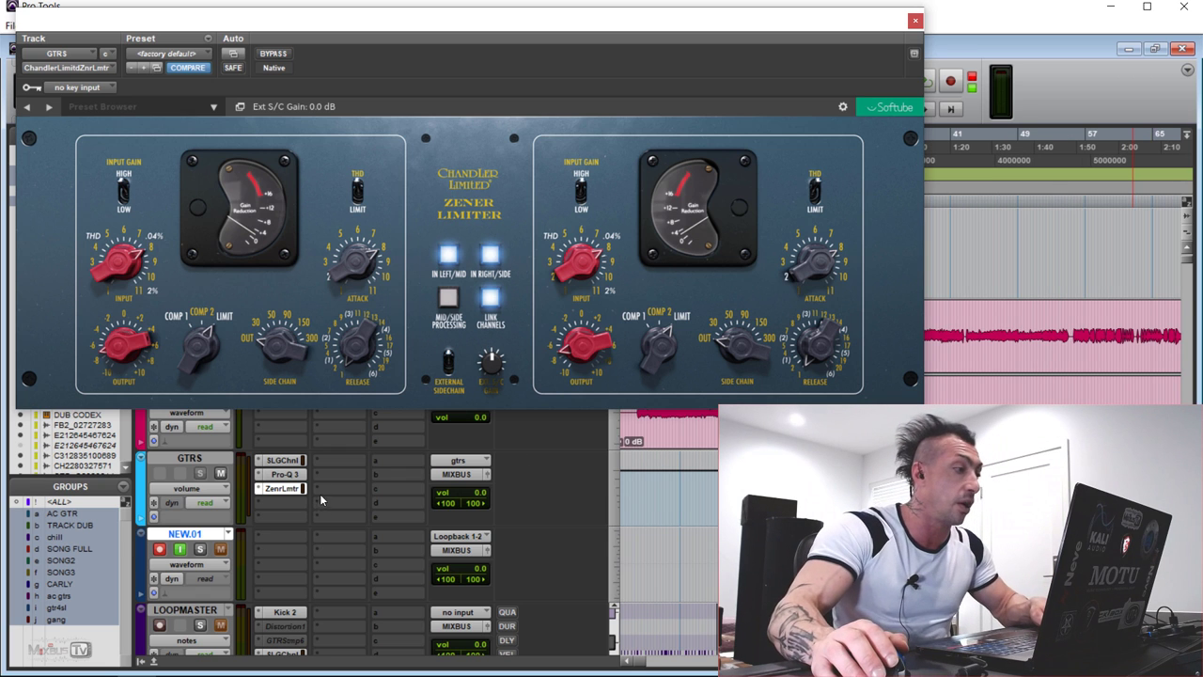
pyautogui.hotkey('ctrl', 'space')
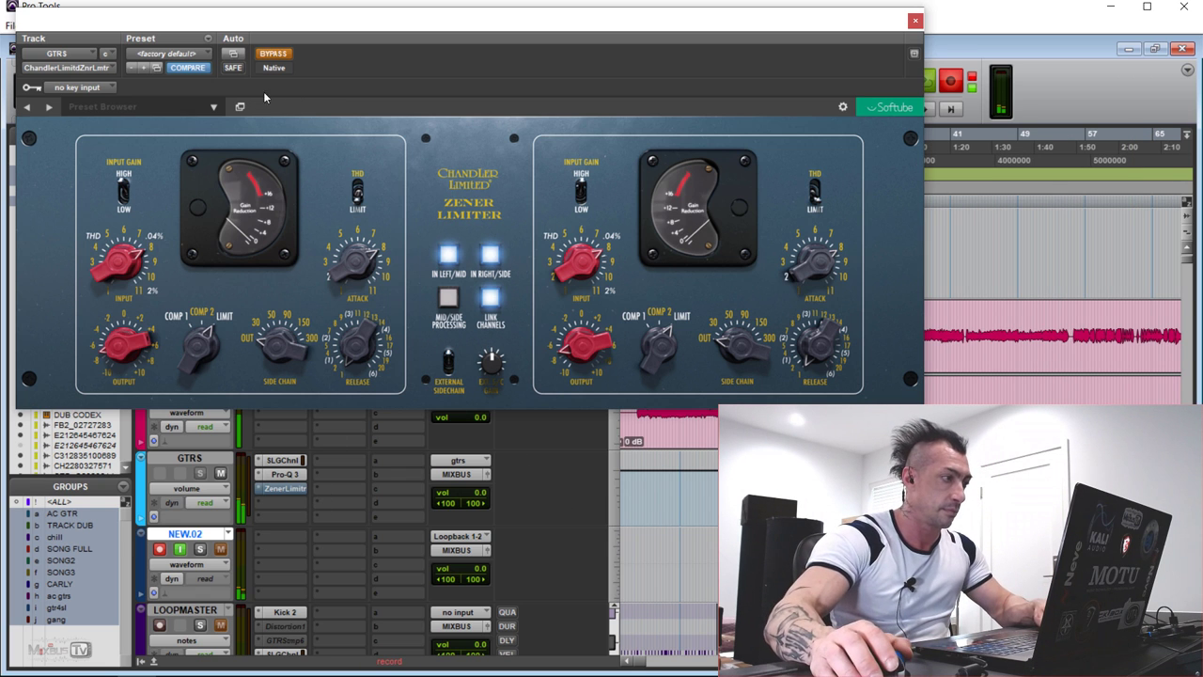
pyautogui.click(272, 55)
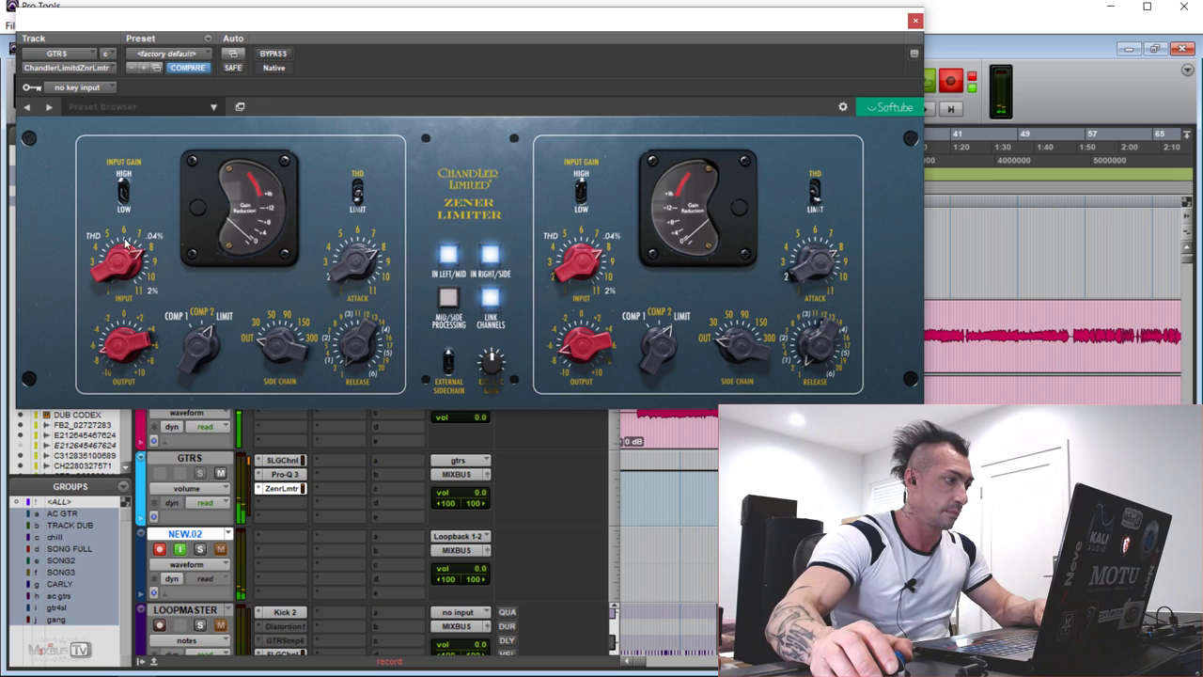
pyautogui.moveTo(129, 249); pyautogui.dragTo(129, 273)
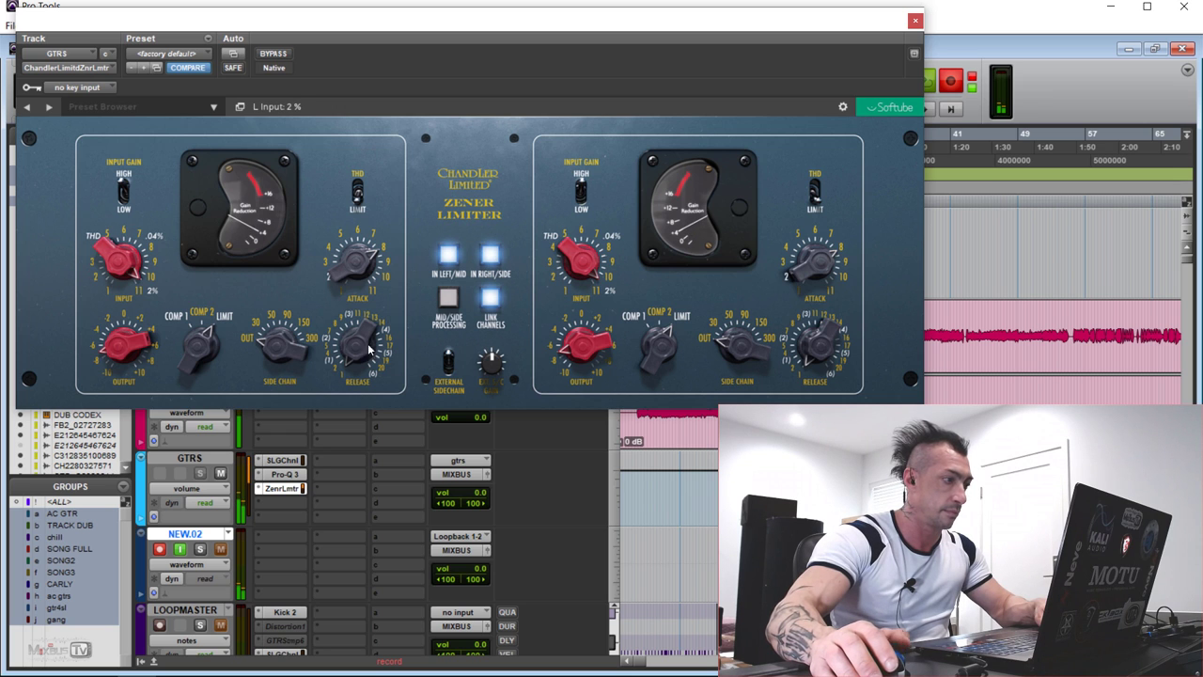
pyautogui.moveTo(357, 344); pyautogui.dragTo(284, 335)
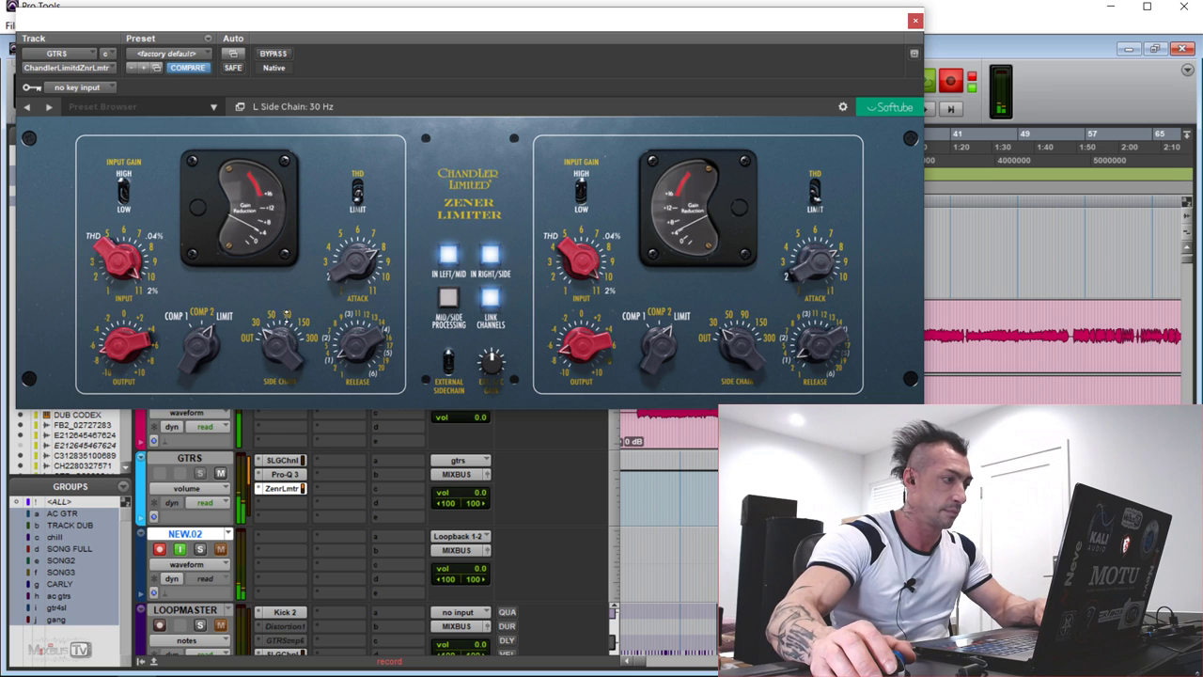
pyautogui.click(280, 56)
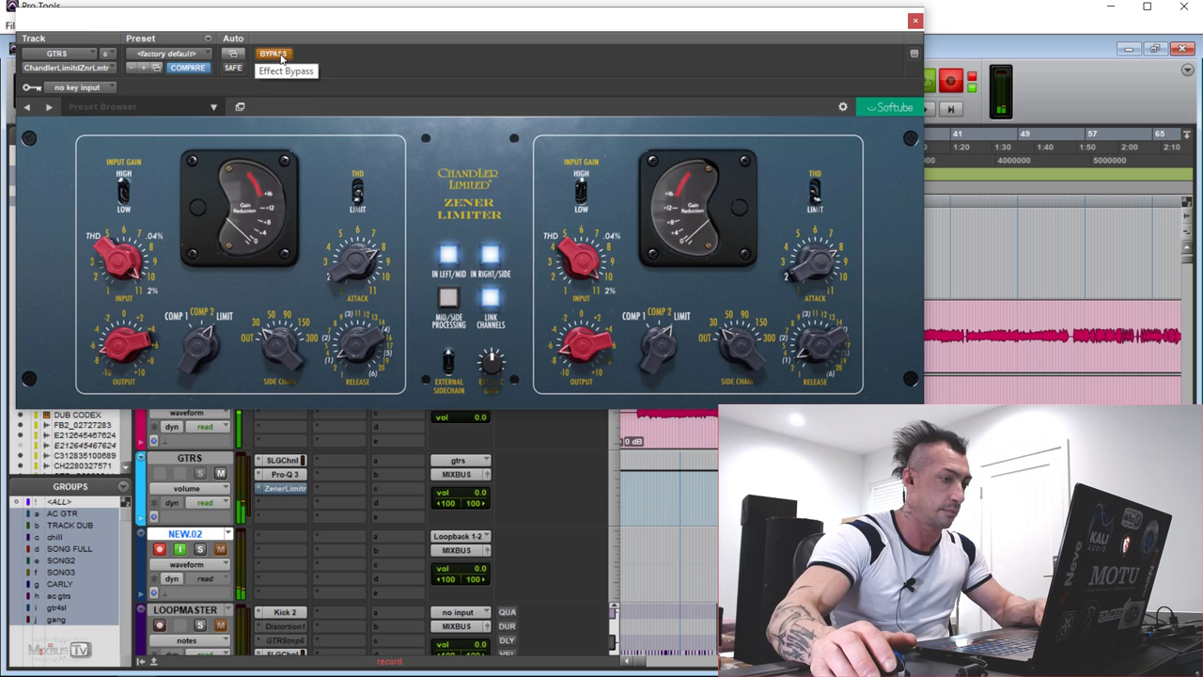
pyautogui.click(279, 56)
# Raise the guitar limiter's side chain to 50 Hz, A/B repeatedly, and leave it active.
pyautogui.moveTo(125, 297)
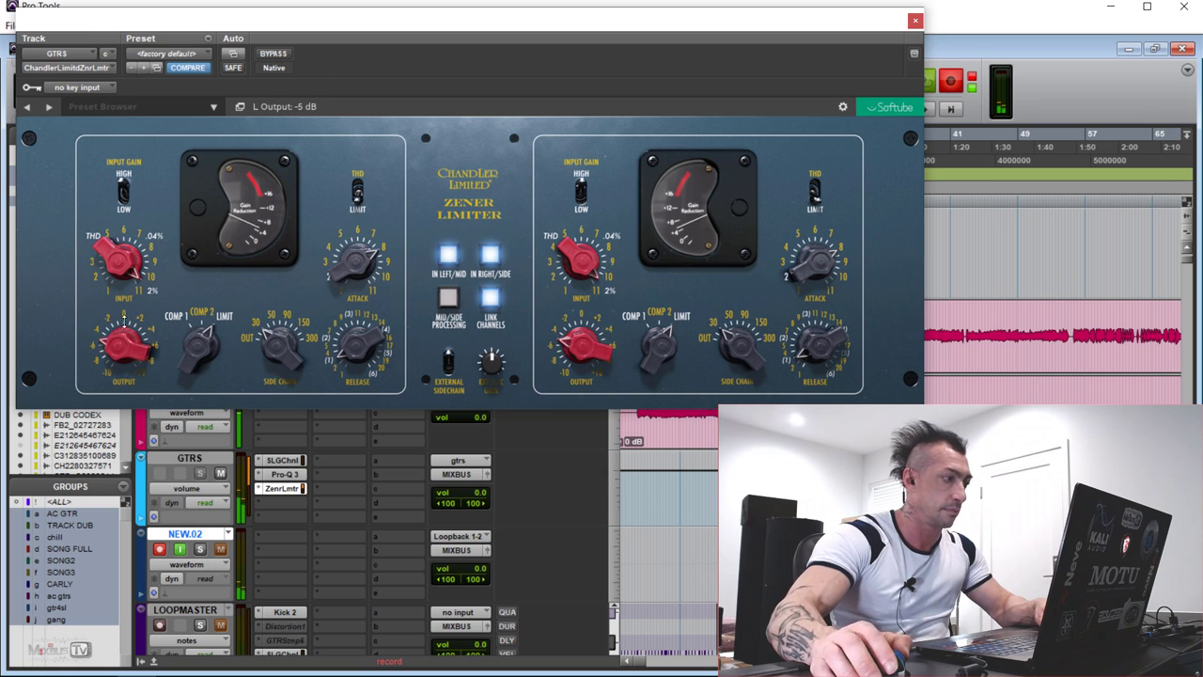
pyautogui.click(264, 57)
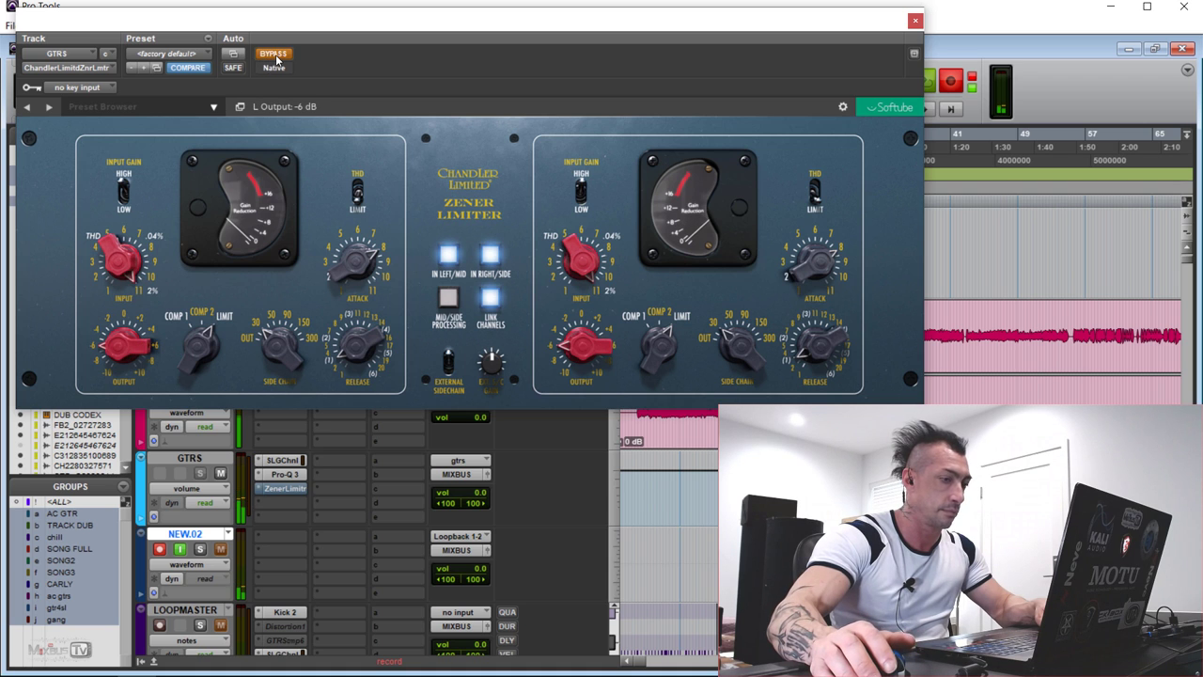
pyautogui.click(274, 57)
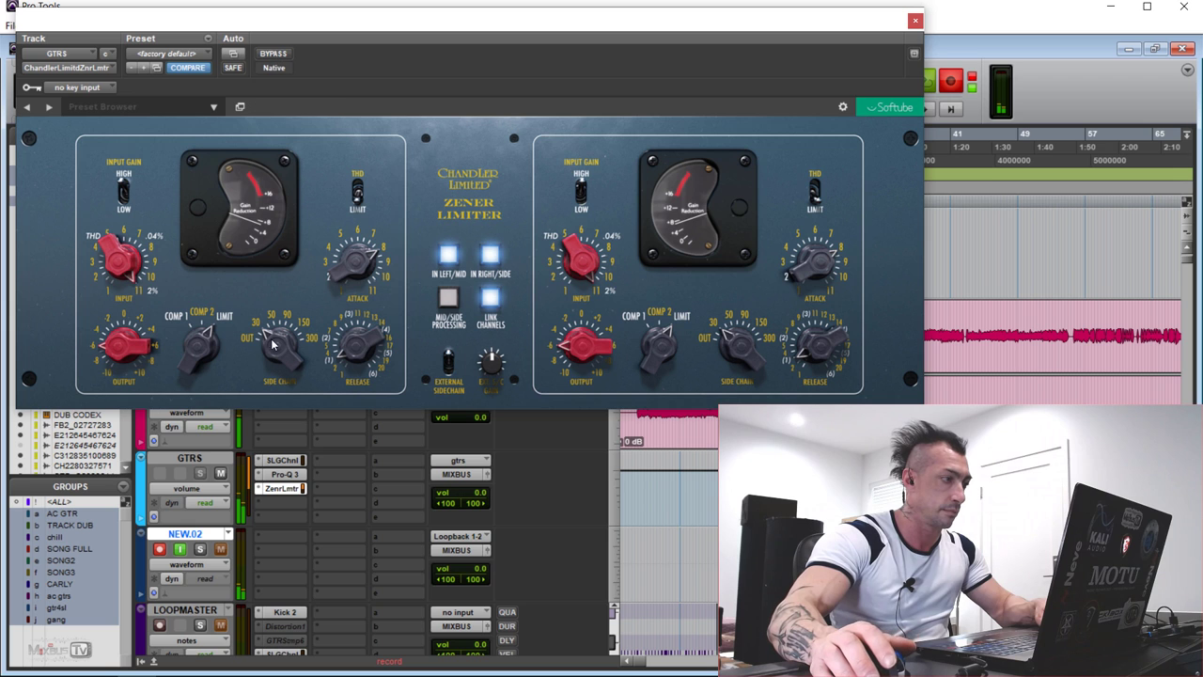
pyautogui.moveTo(275, 343); pyautogui.dragTo(277, 329)
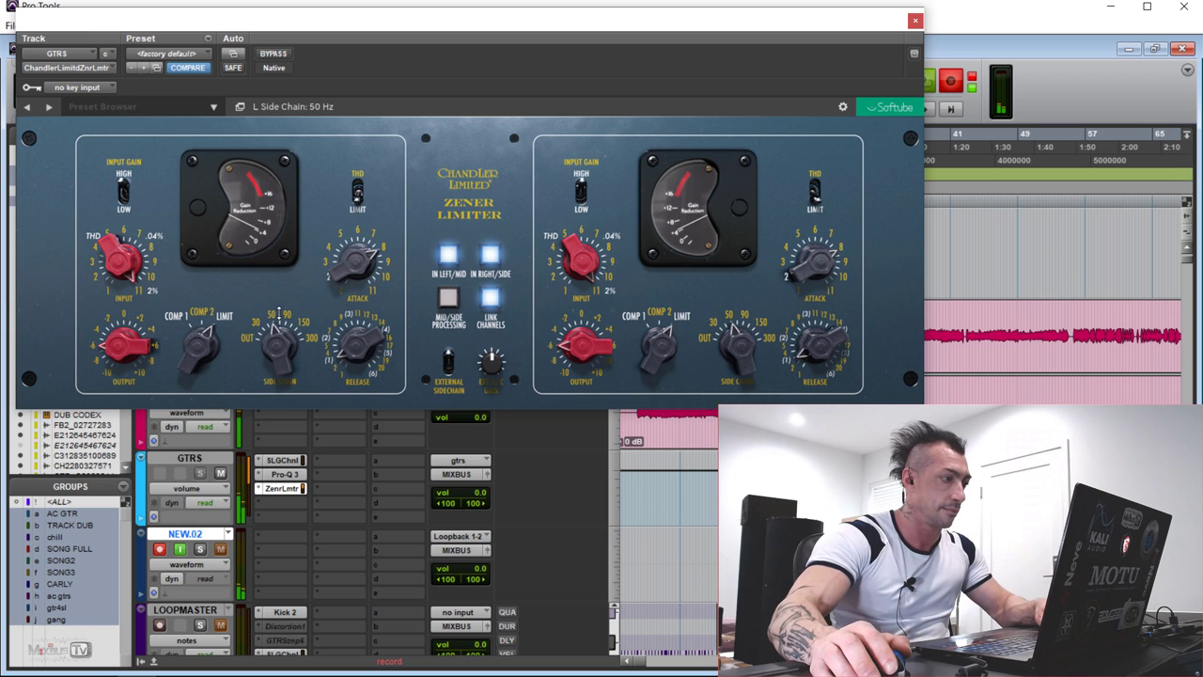
pyautogui.click(279, 59)
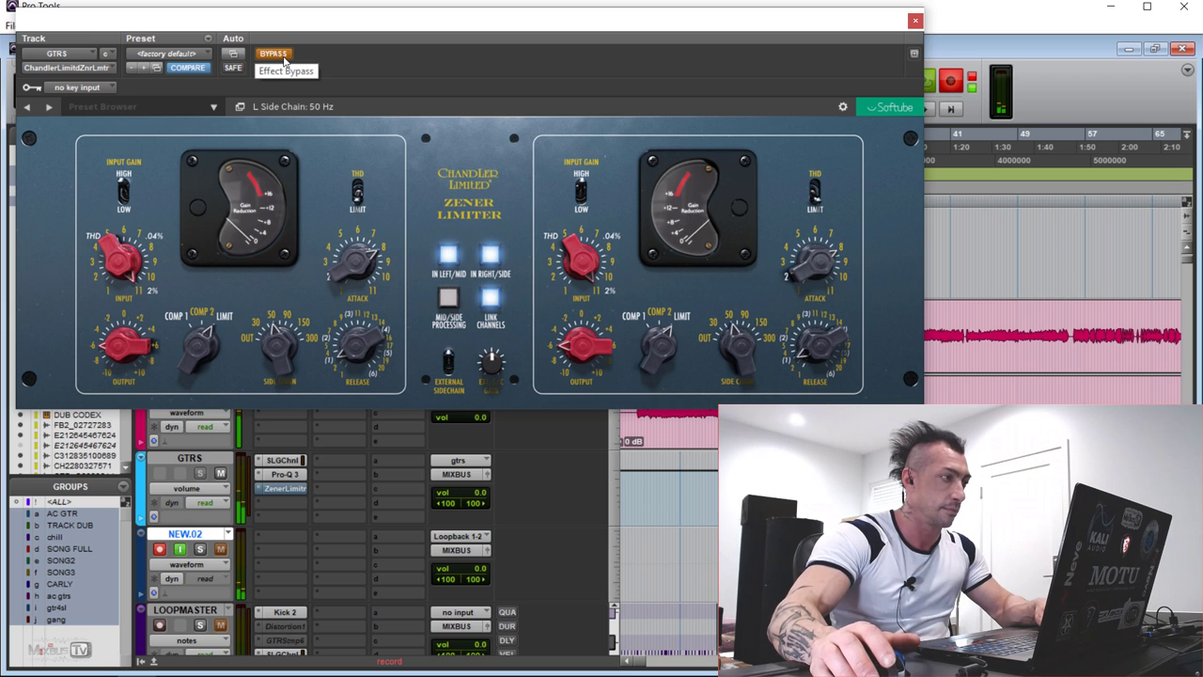
pyautogui.click(285, 58)
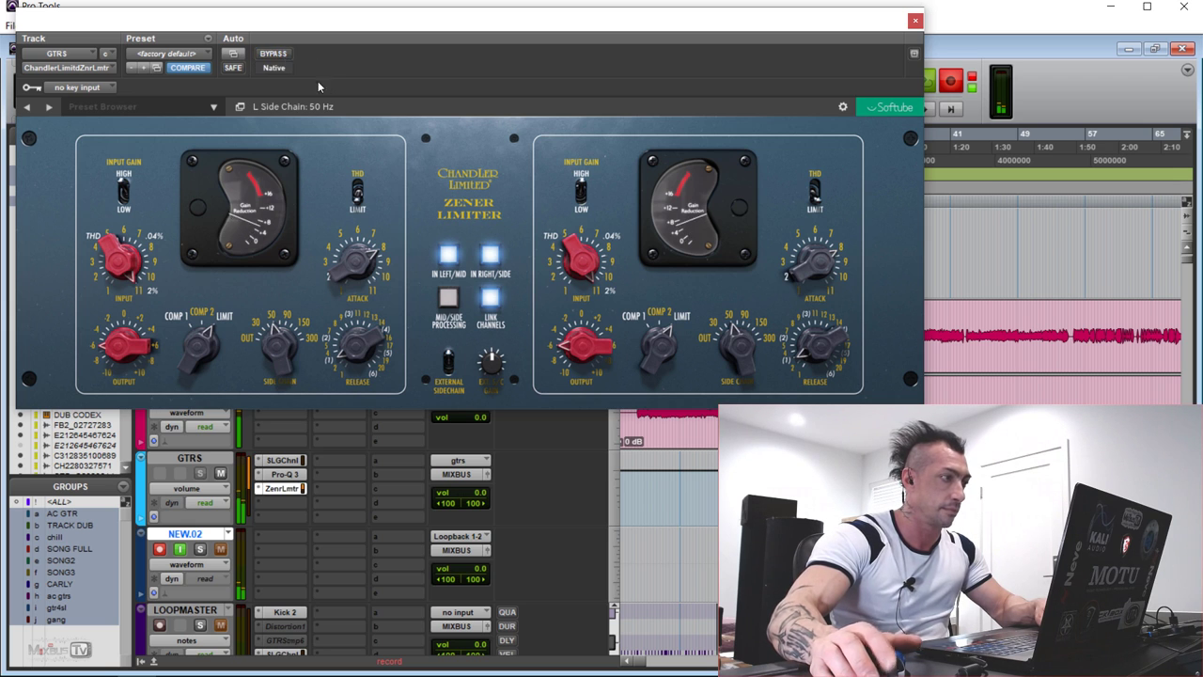
pyautogui.click(276, 58)
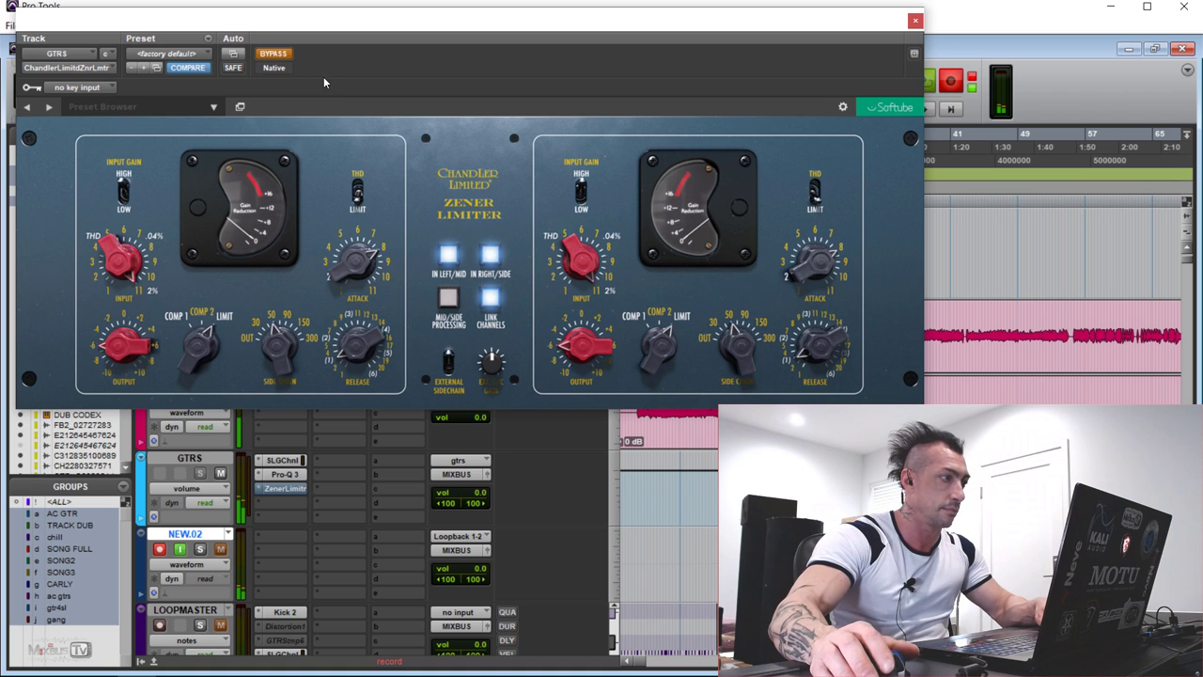
pyautogui.click(273, 58)
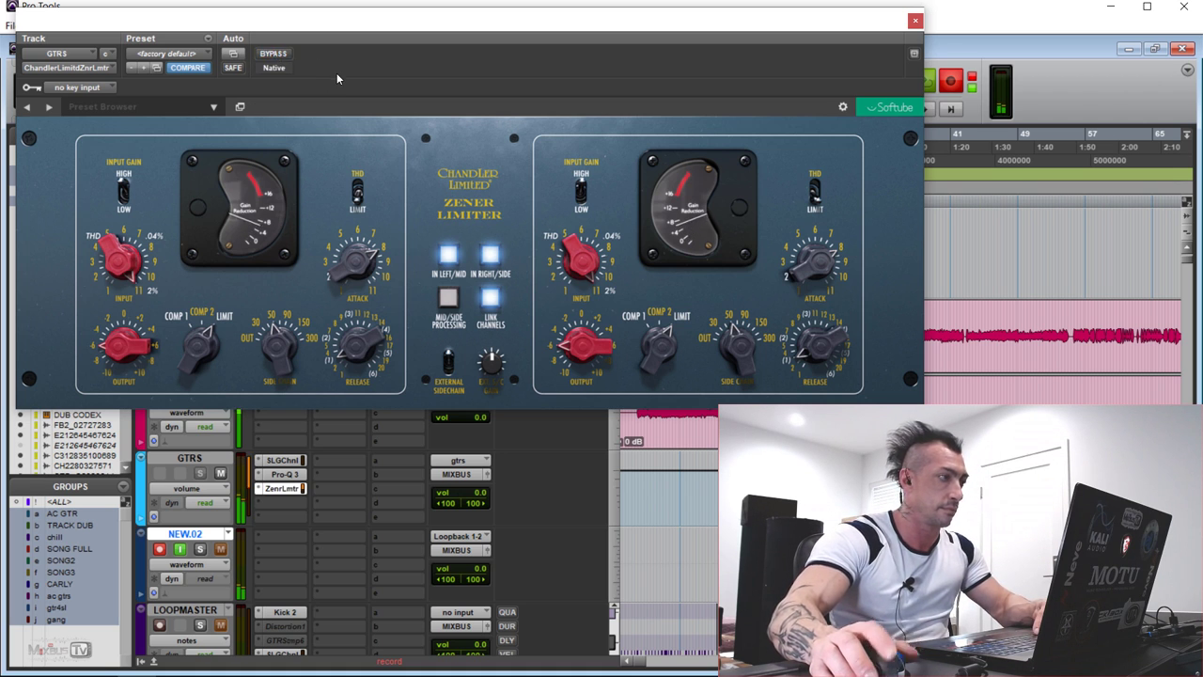
pyautogui.click(279, 59)
pyautogui.click(282, 58)
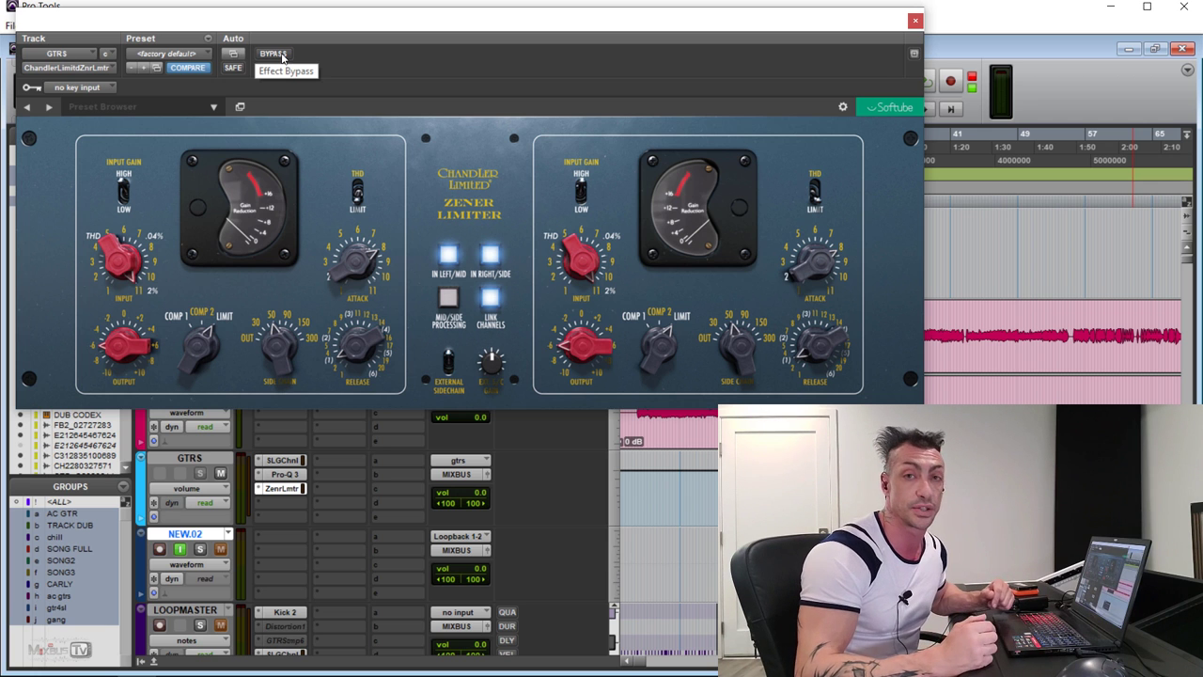
# Enable the DRUMS limiter, raise its side chain to 150 Hz, and A/B against bypass, leaving it on.
pyautogui.click(273, 53)
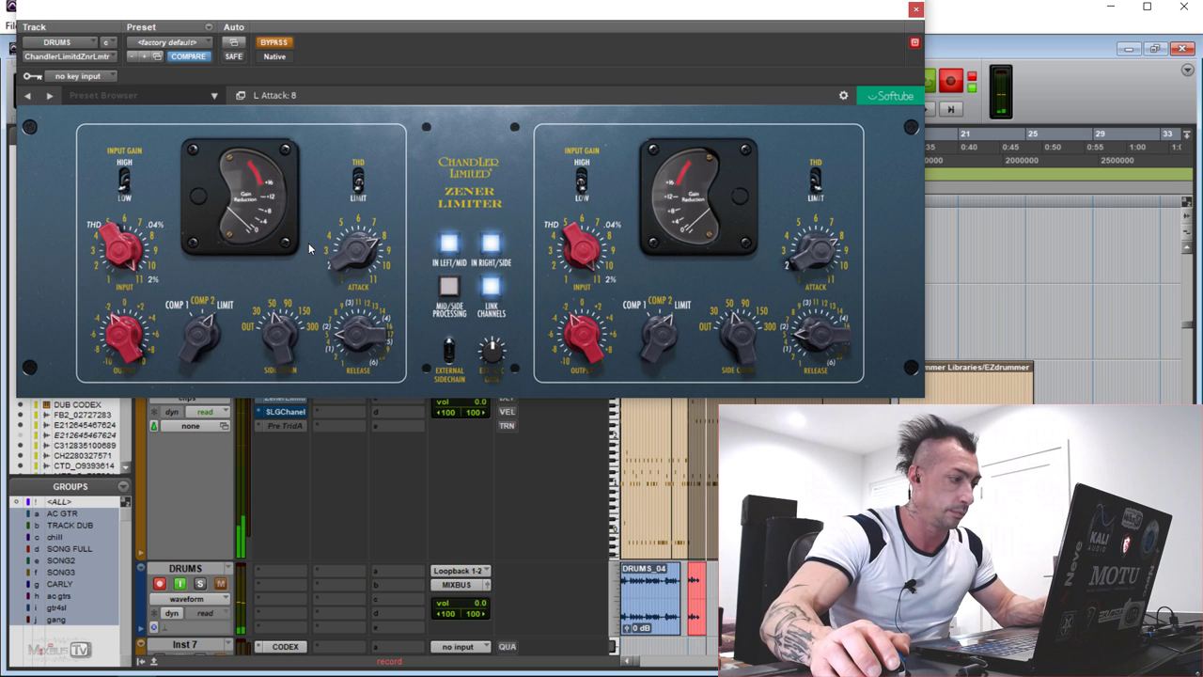
pyautogui.click(275, 45)
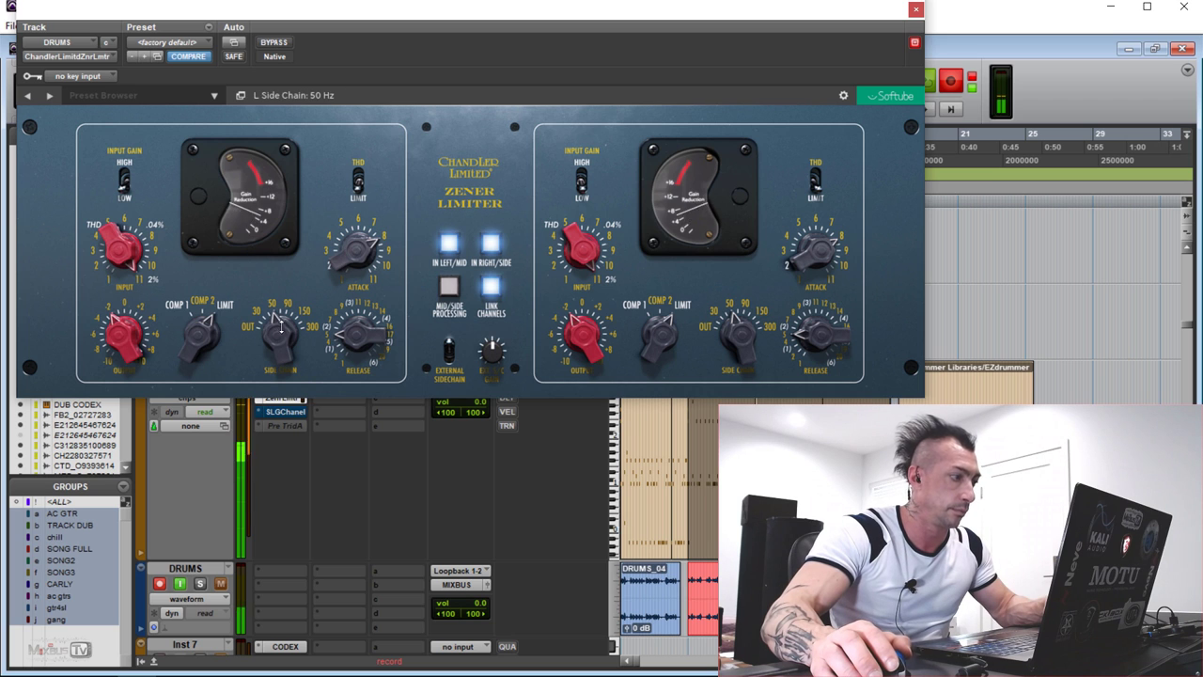
pyautogui.moveTo(279, 328); pyautogui.dragTo(283, 282)
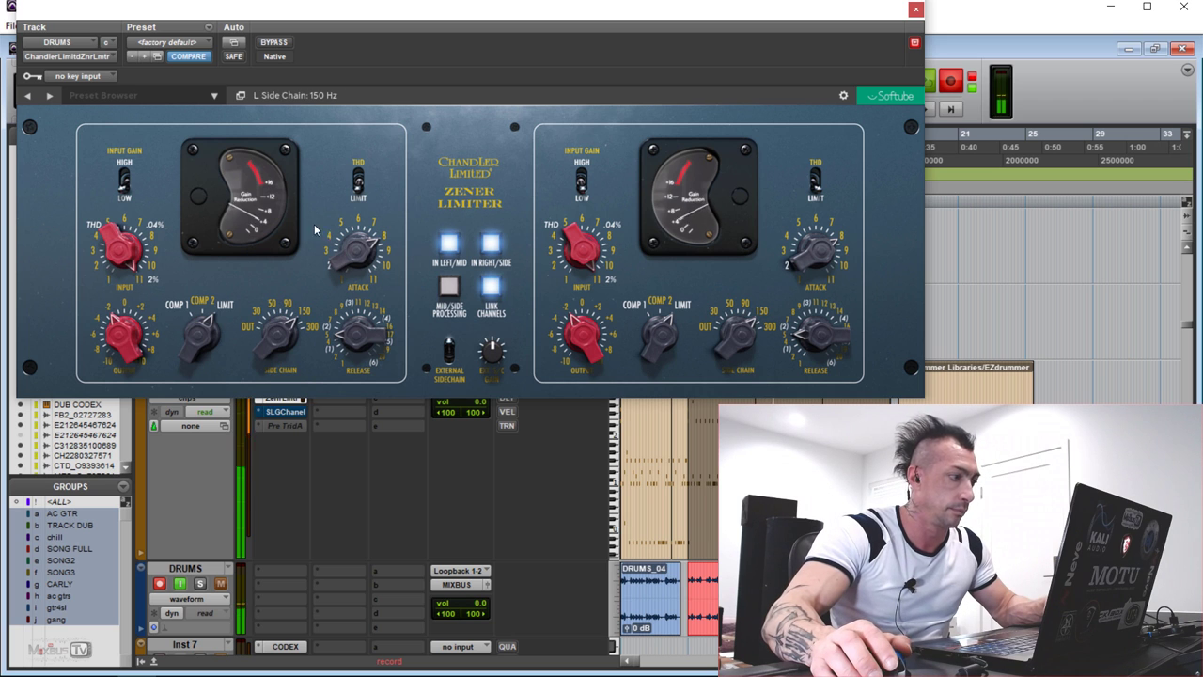
pyautogui.click(279, 44)
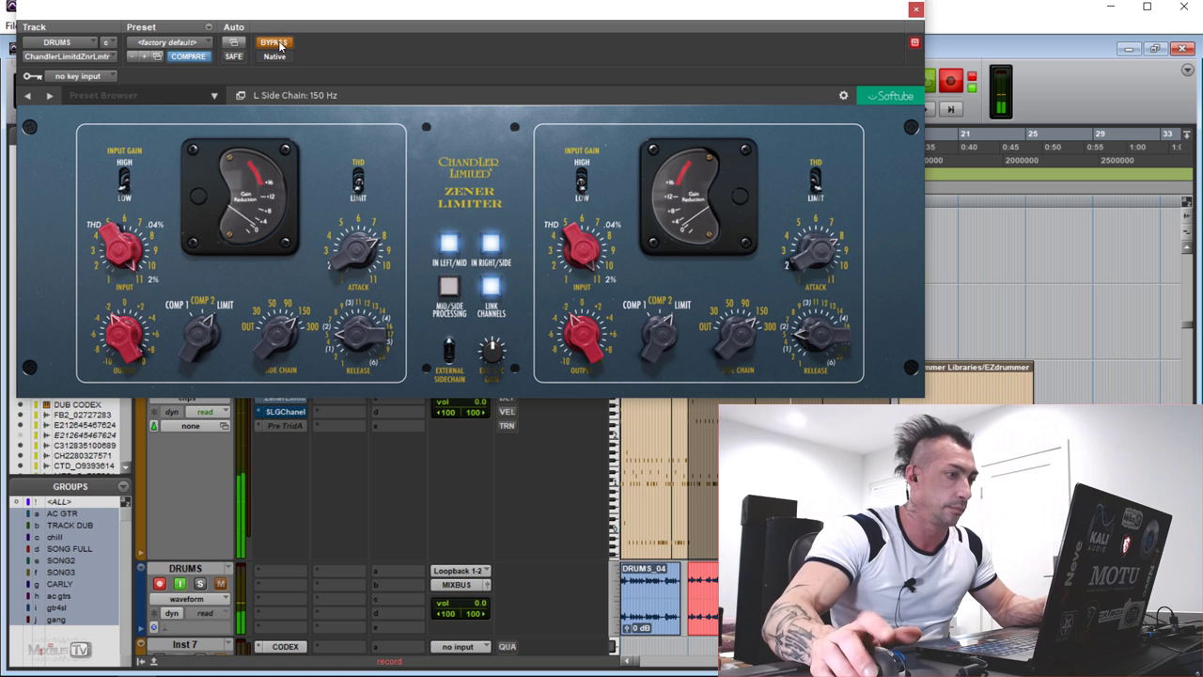
pyautogui.click(279, 43)
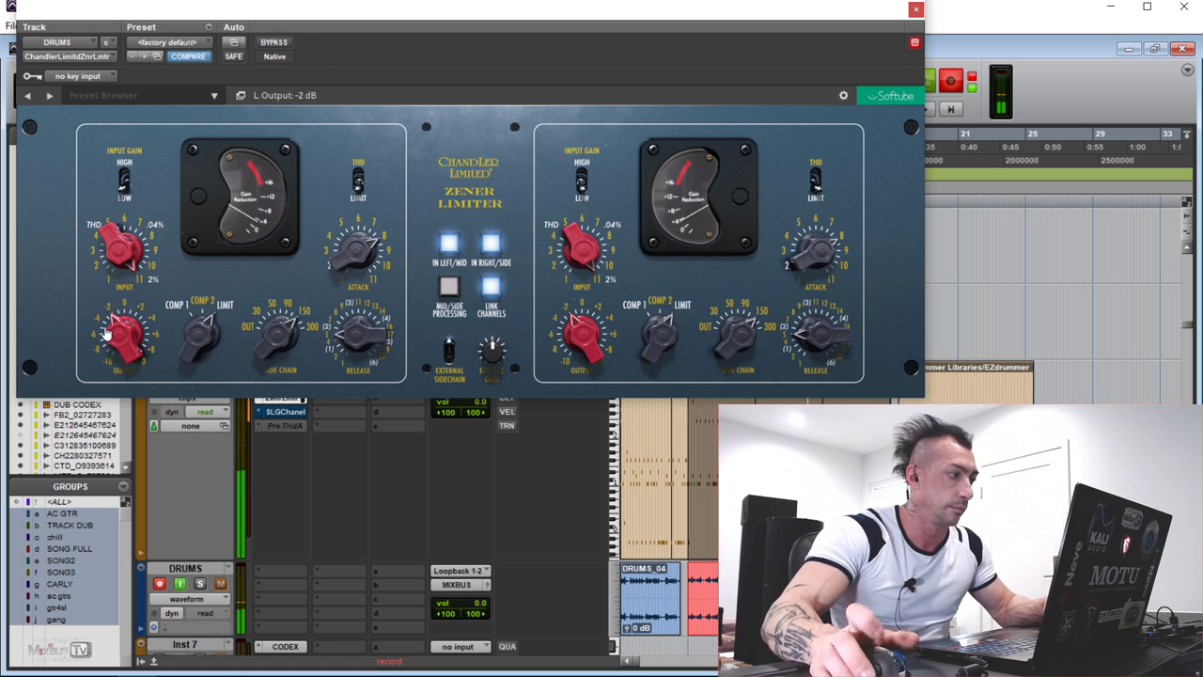
pyautogui.click(273, 43)
pyautogui.click(273, 43)
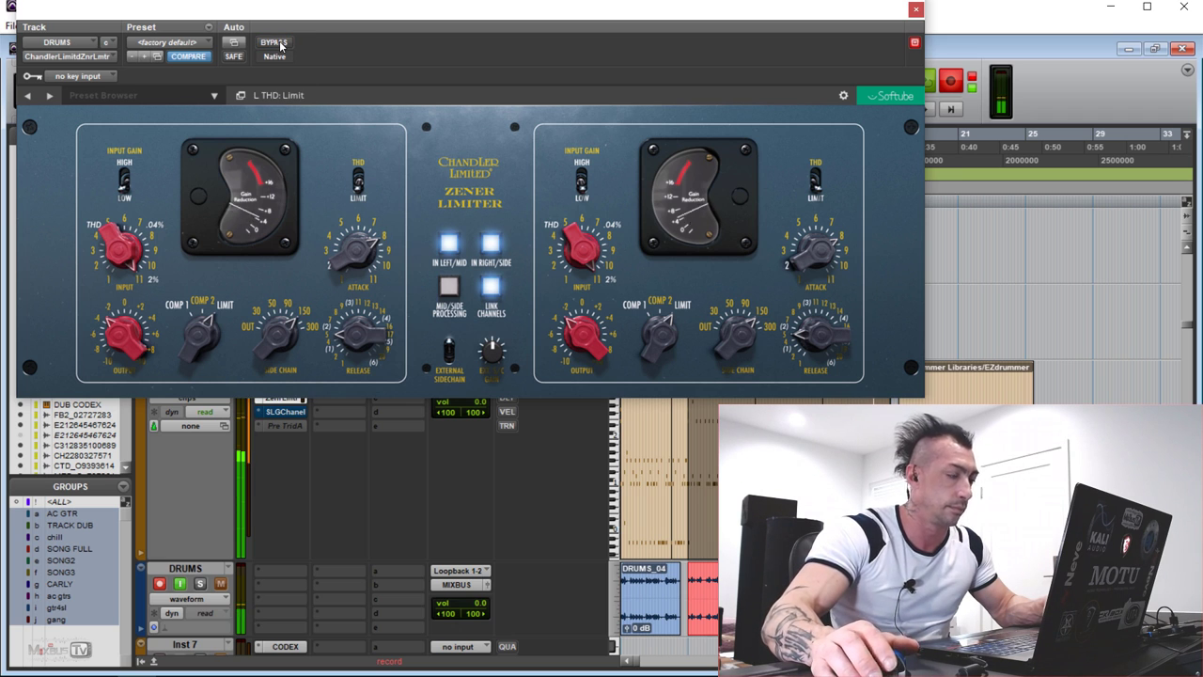
pyautogui.click(280, 45)
pyautogui.click(280, 45)
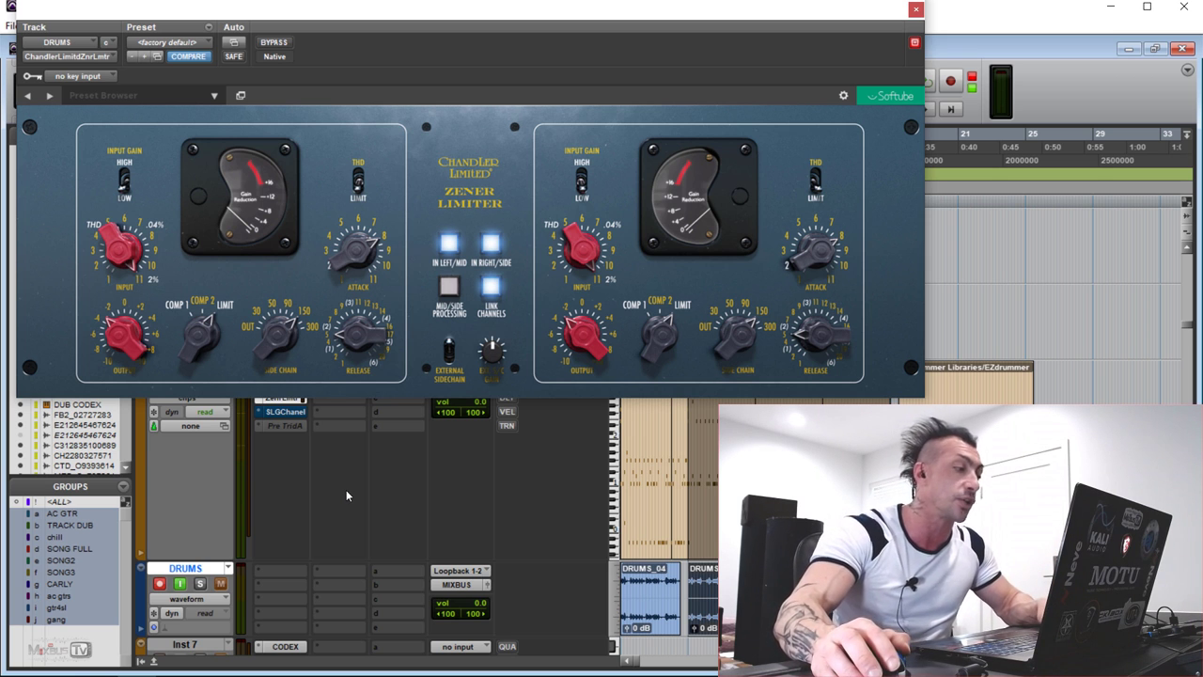
# Start recording a new drums take and switch the drum limiter to Comp 1, comparing with bypass.
pyautogui.hotkey('ctrl', 'space')
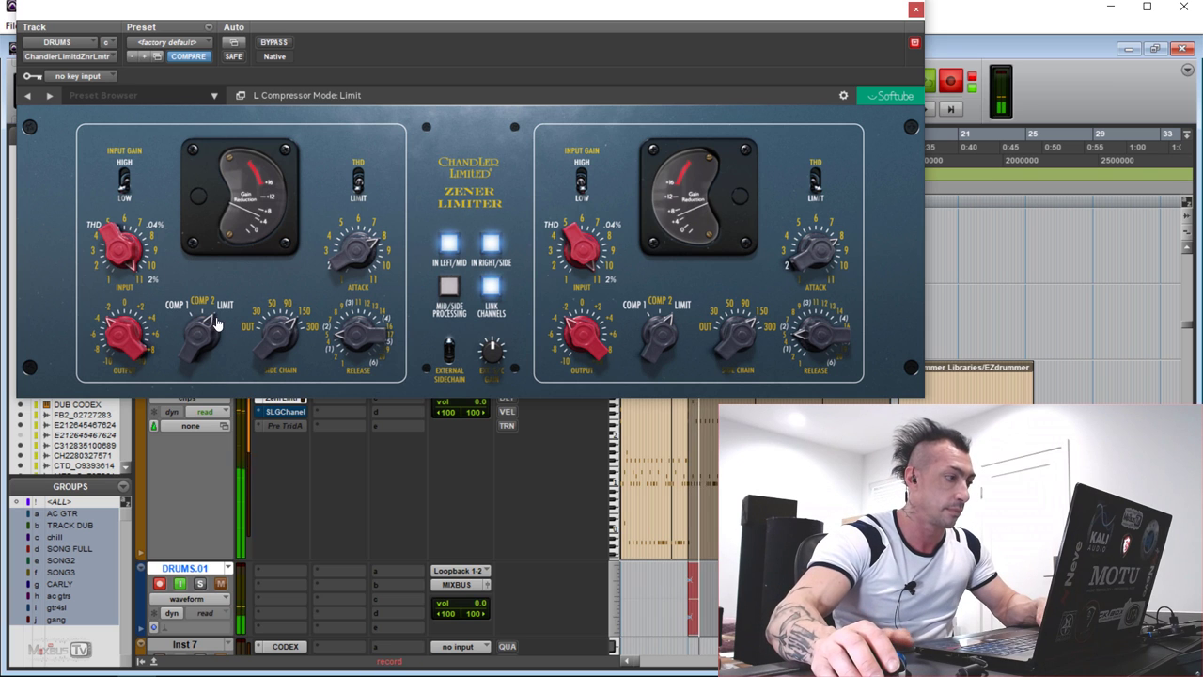
pyautogui.moveTo(200, 335); pyautogui.dragTo(200, 348)
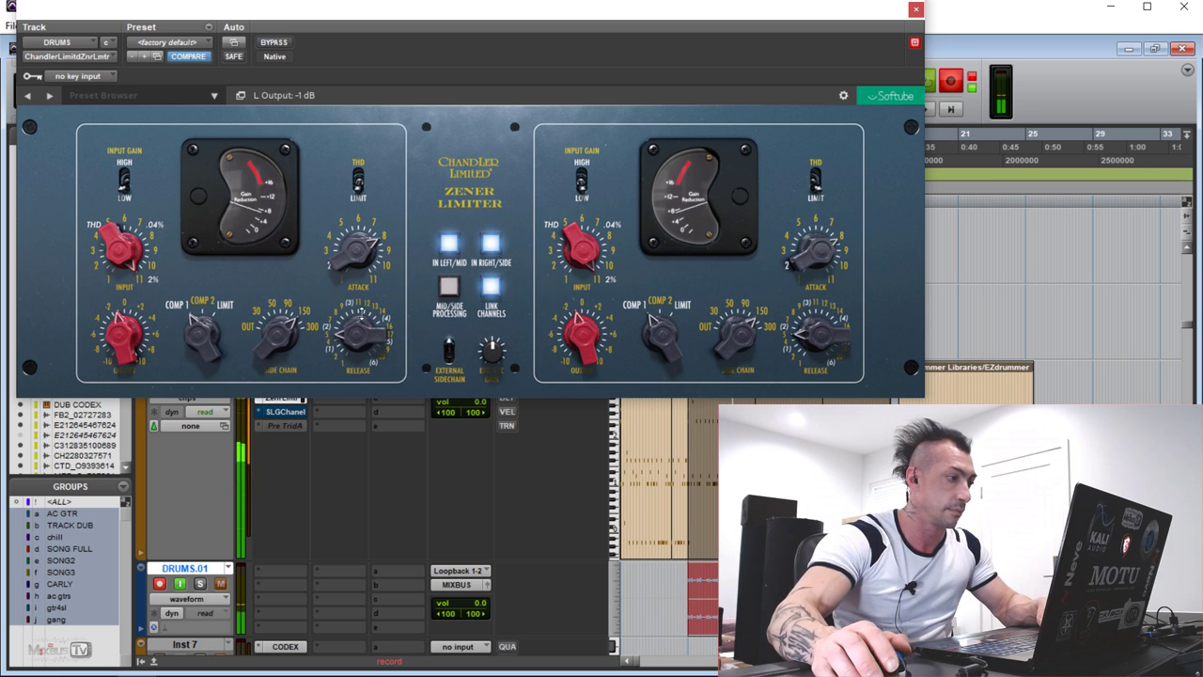
pyautogui.click(281, 43)
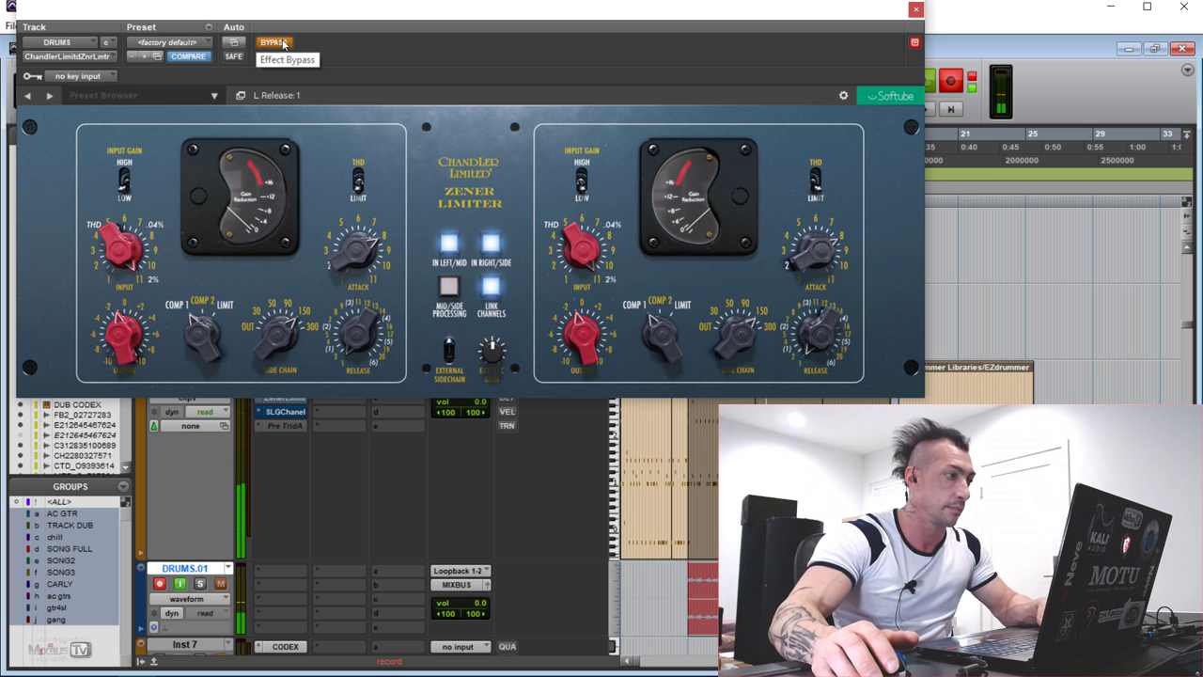
pyautogui.click(281, 43)
# Set drum limiter output to -3 dB and attack to 5, try Comp 2, then return to Comp 1.
pyautogui.moveTo(129, 331); pyautogui.dragTo(129, 347)
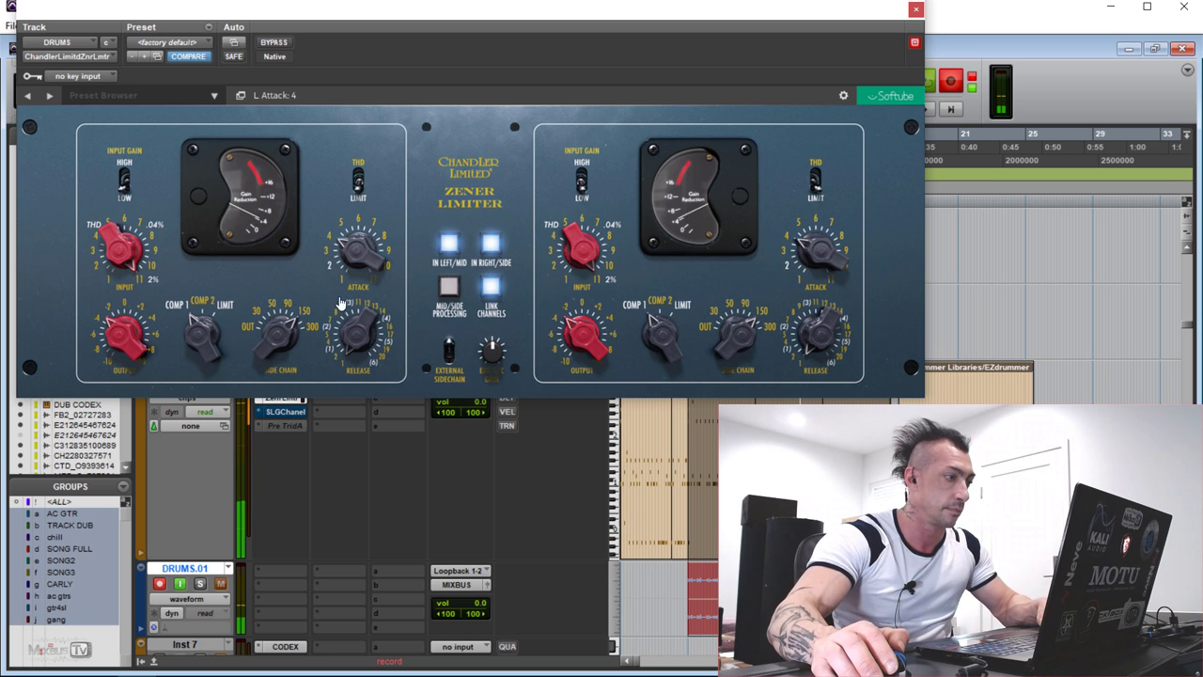
pyautogui.moveTo(342, 288); pyautogui.dragTo(342, 279)
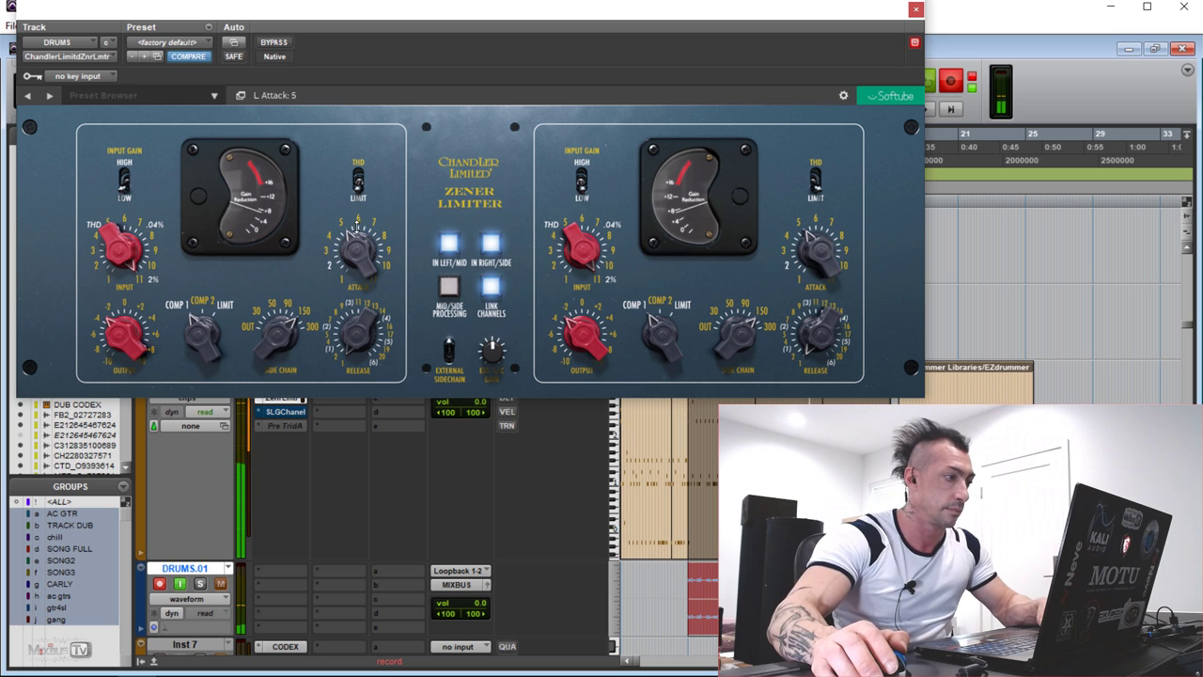
pyautogui.click(274, 43)
pyautogui.click(198, 301)
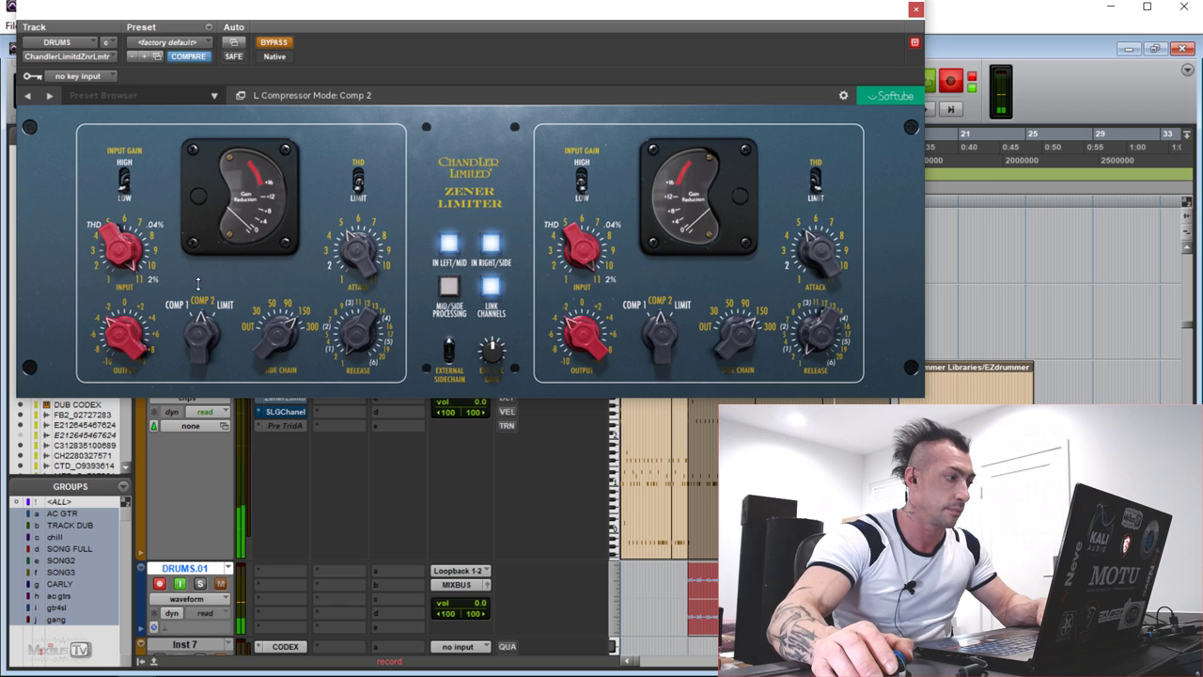
pyautogui.click(273, 42)
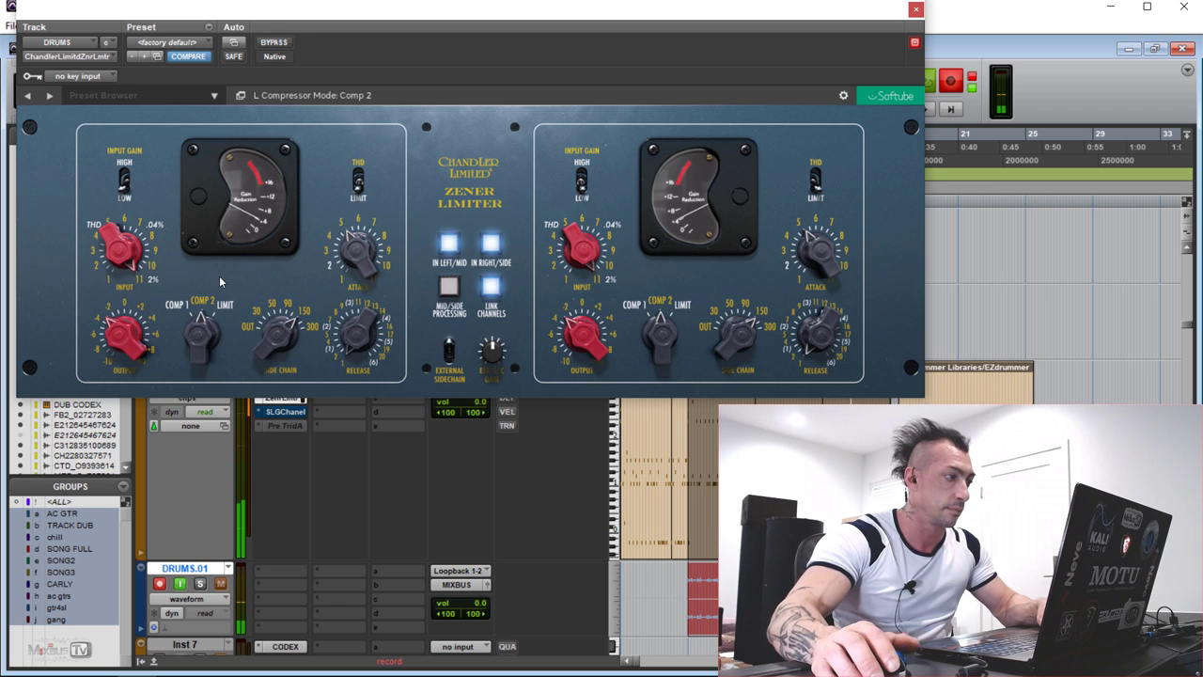
pyautogui.click(181, 306)
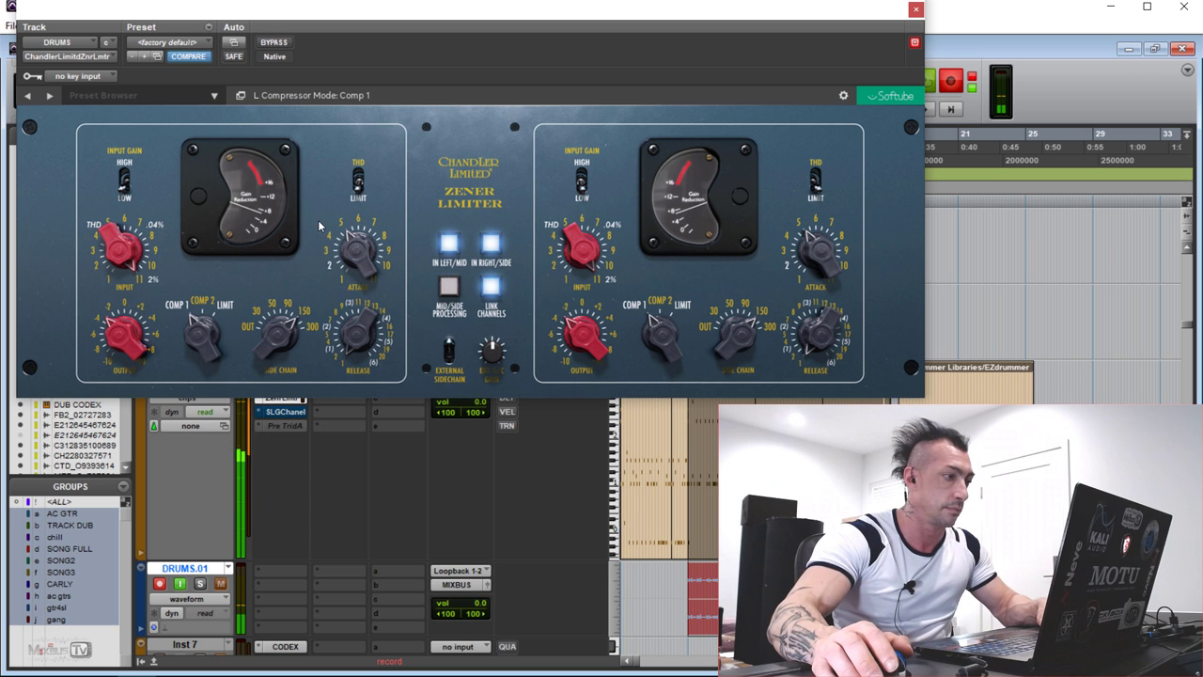